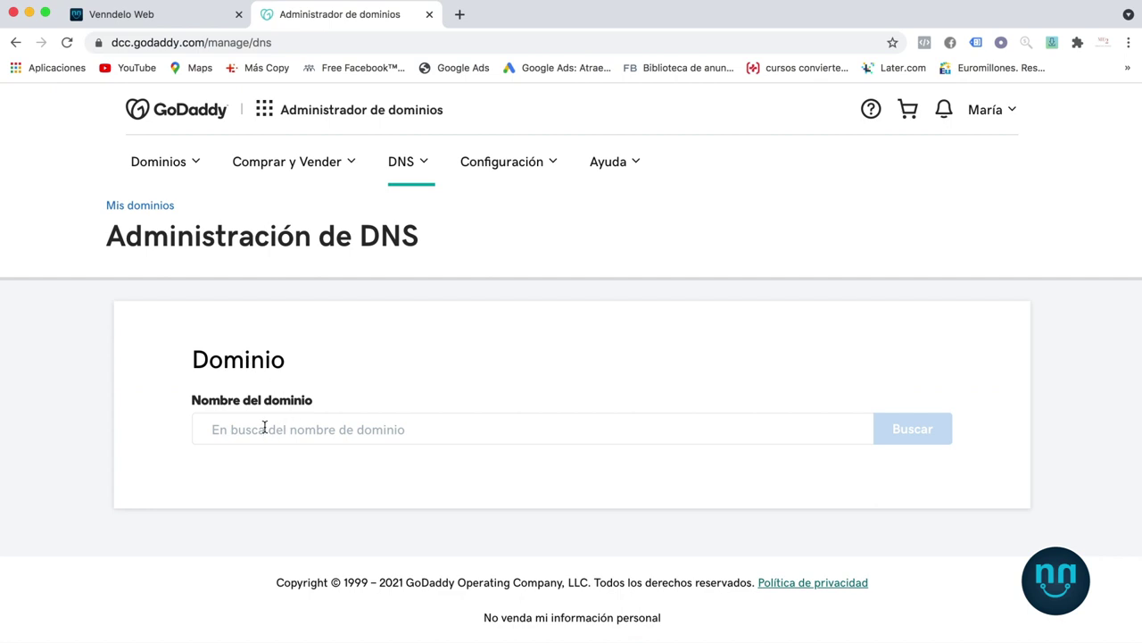
# - Look up the domain shopiando.co in GoDaddy's DNS management and bring up its list of DNS records
pyautogui.click(264, 429)
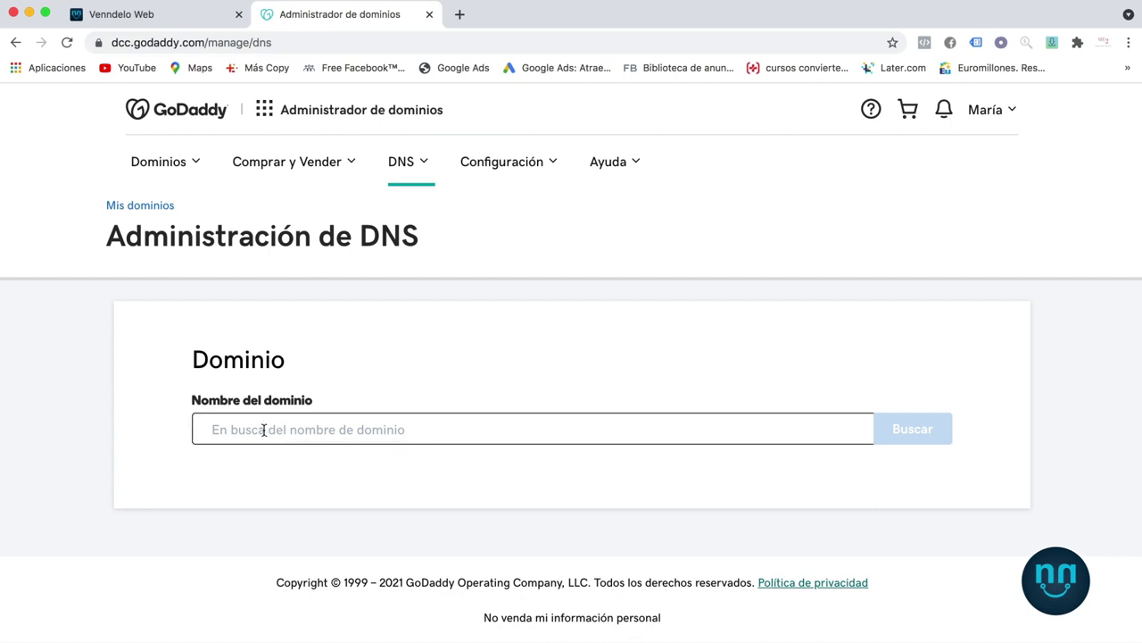
pyautogui.write('shopi')
pyautogui.click(252, 466)
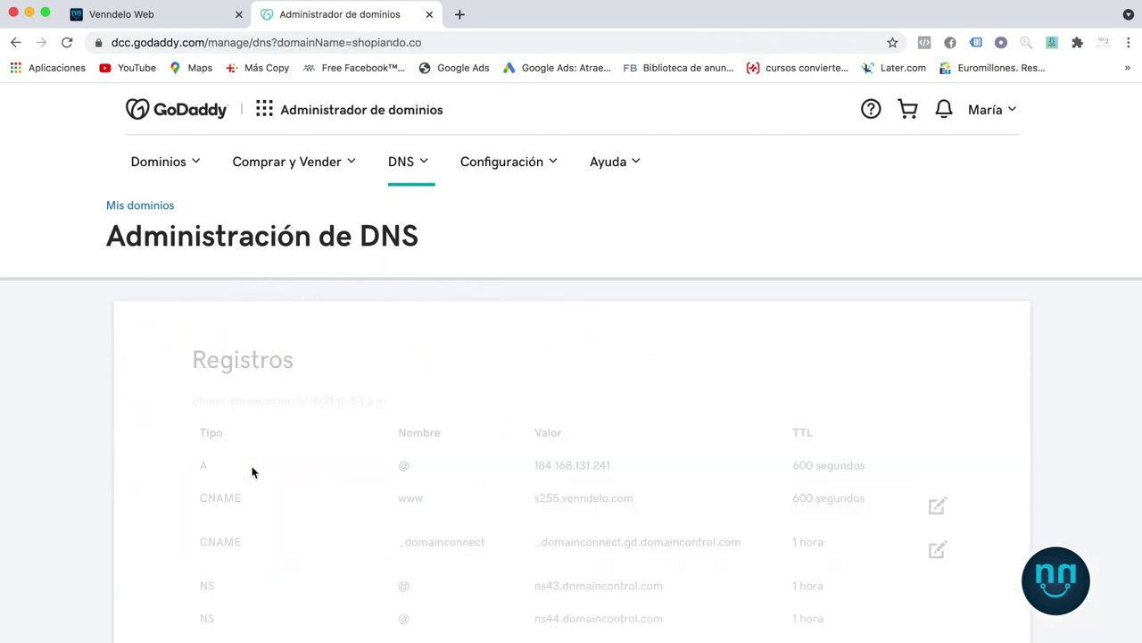
pyautogui.scroll(-5, 526, 575)
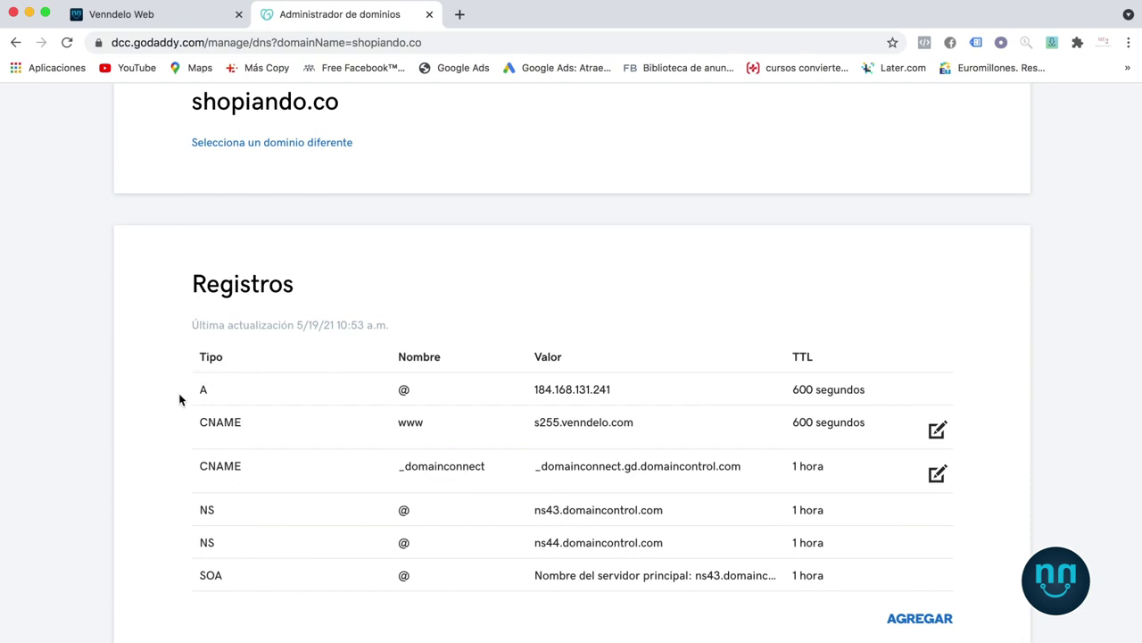
# - Edit the www CNAME record so it points to @ with a TTL of 1 hora, and save it
pyautogui.click(939, 432)
pyautogui.tripleClick(595, 506)
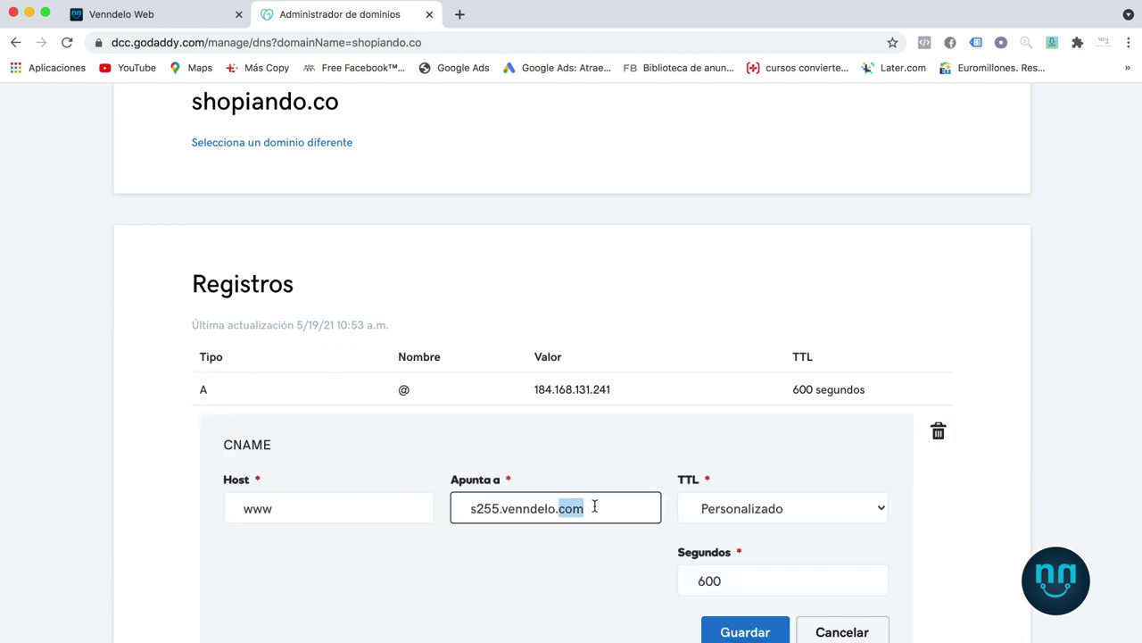
pyautogui.write("'")
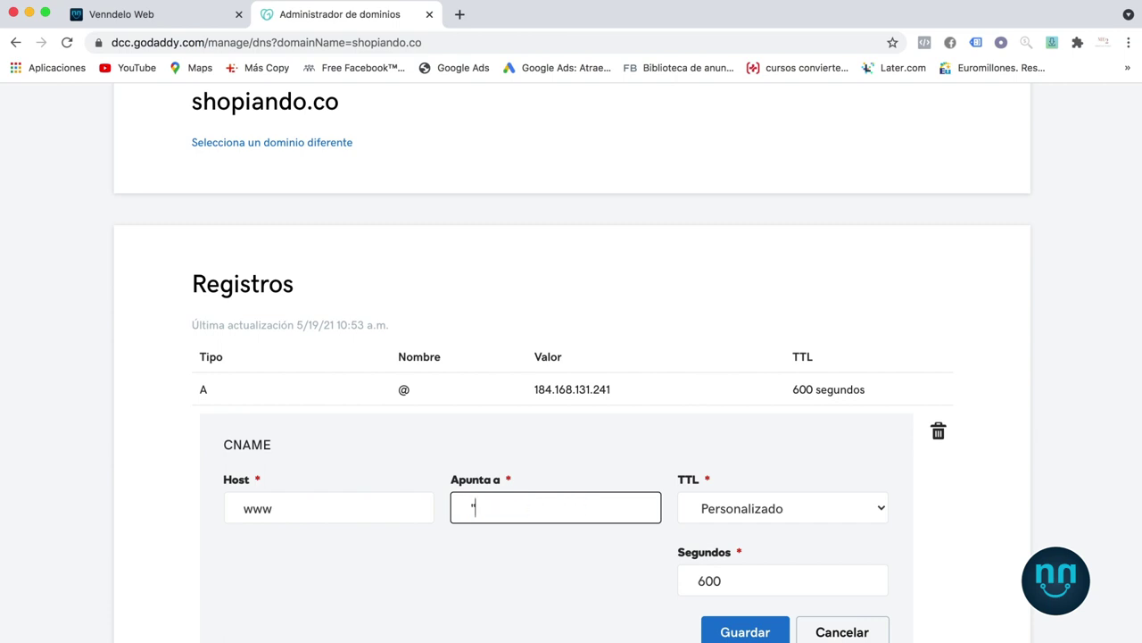
pyautogui.press('BackSpace')
pyautogui.write('@')
pyautogui.click(873, 510)
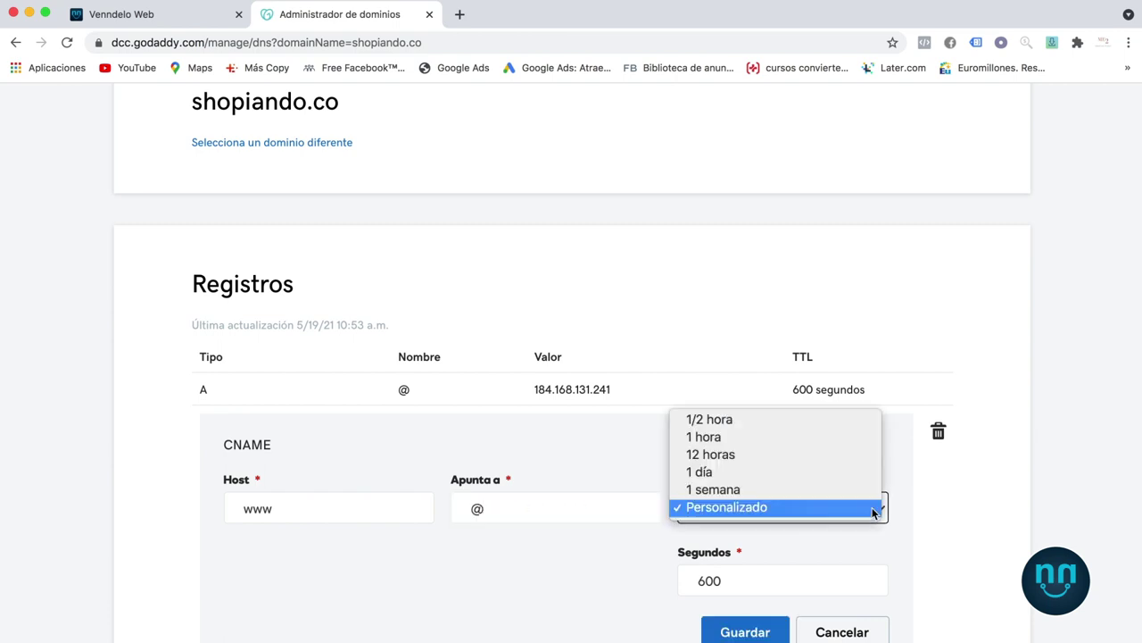
pyautogui.click(733, 437)
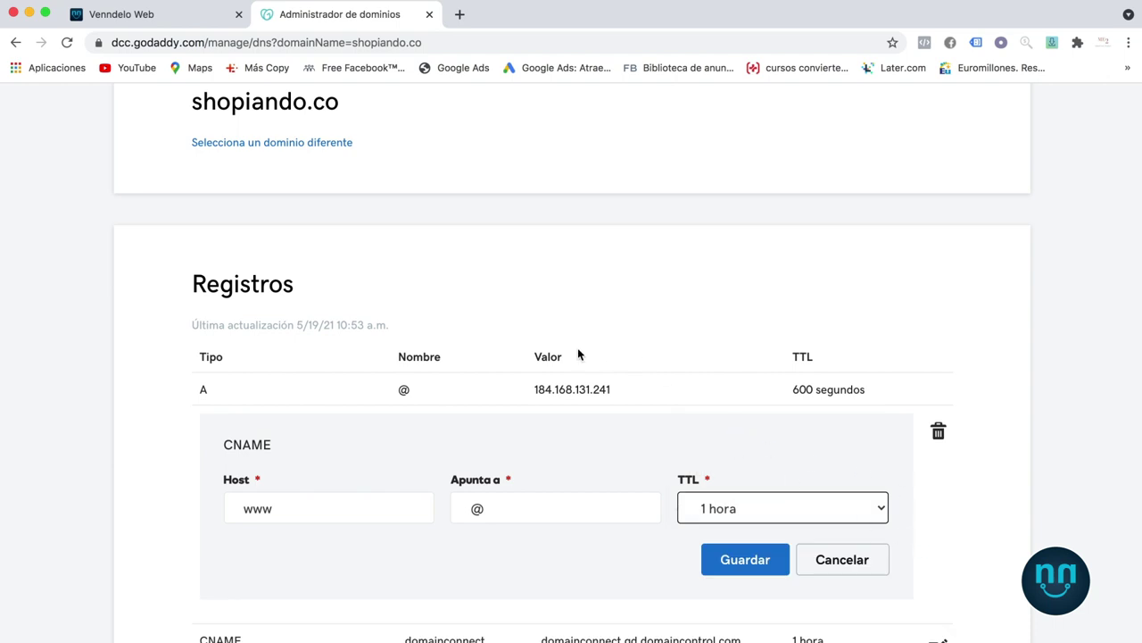
pyautogui.click(752, 562)
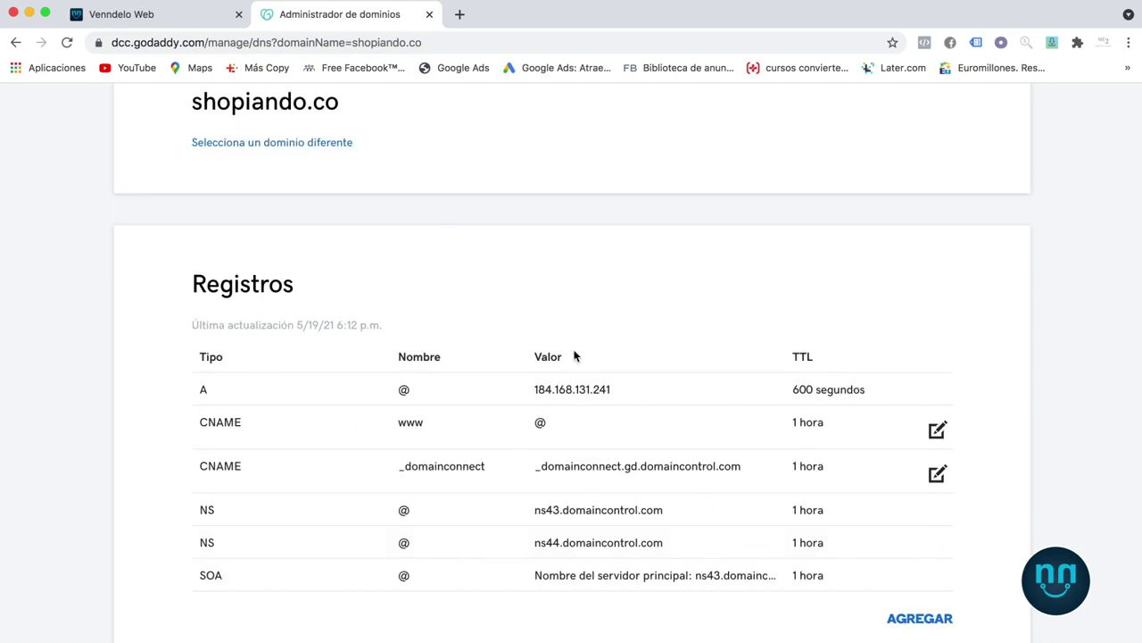
# - Switch to Venndelo and open the store preferences (Preferencias) under Mi Tienda in the account settings
pyautogui.click(159, 15)
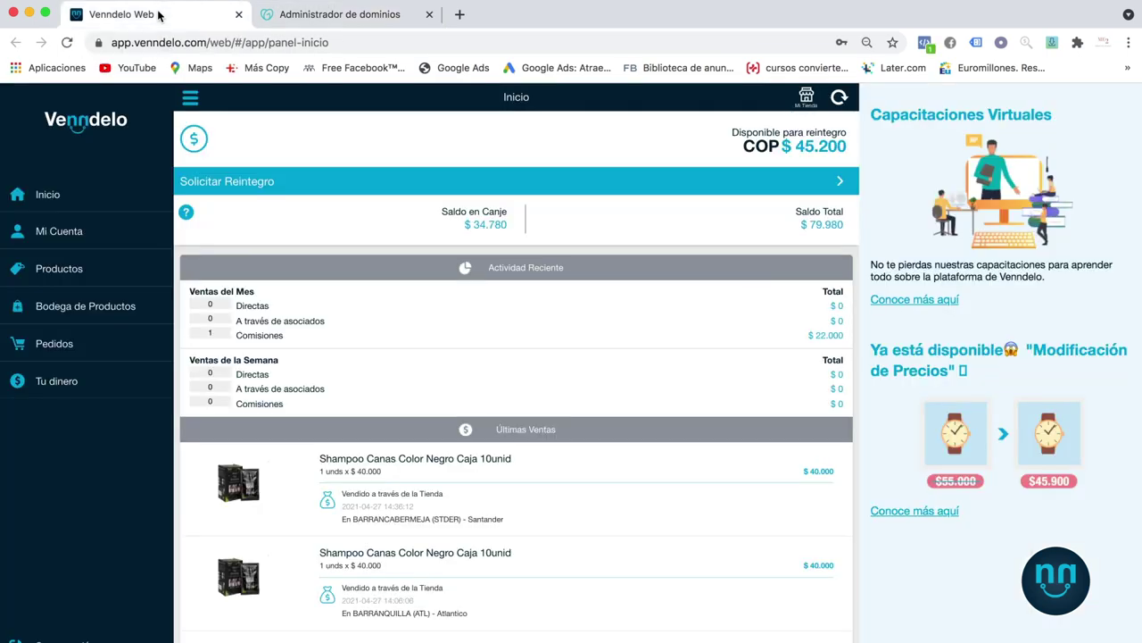
pyautogui.click(47, 233)
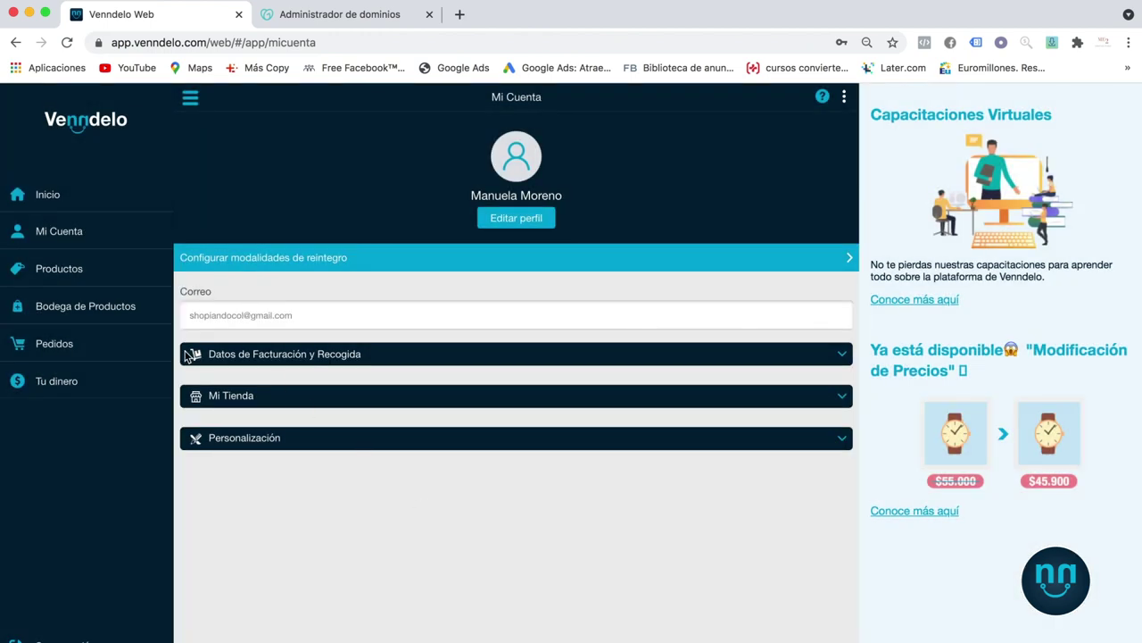
pyautogui.click(224, 393)
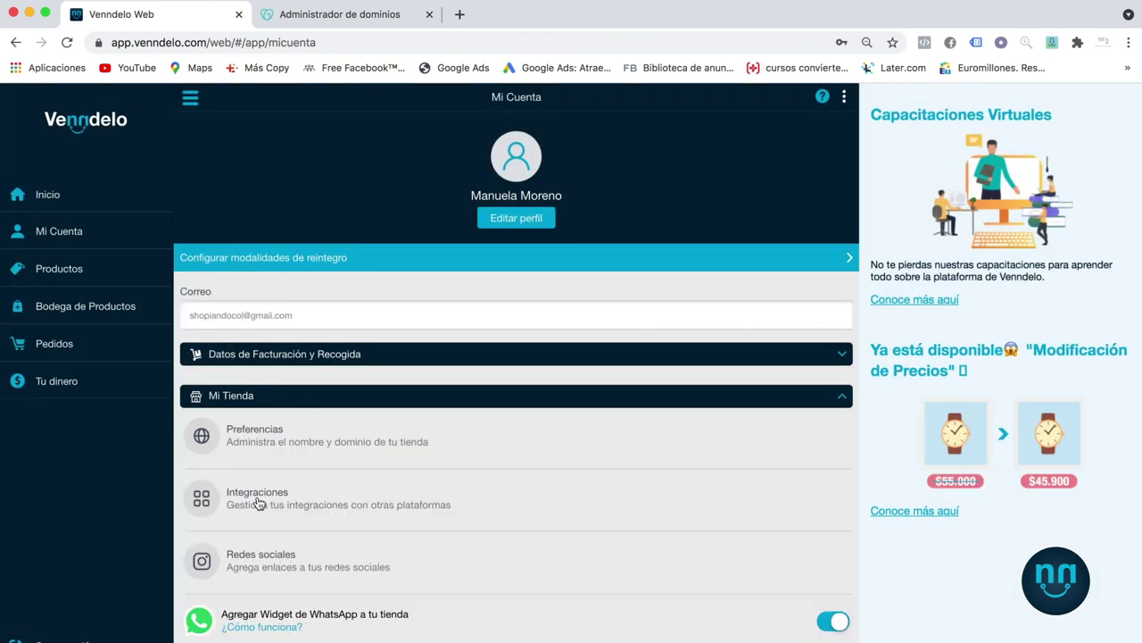
pyautogui.click(259, 436)
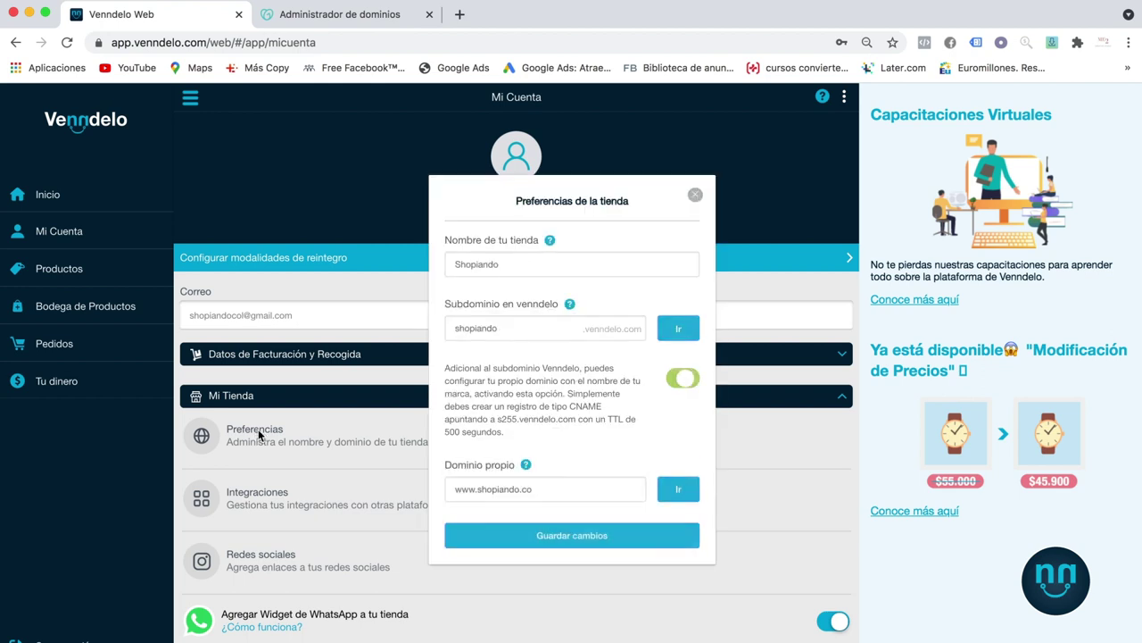
# - Toggle the own-domain option off and back on, and copy the CNAME target s255.venndelo.com from its description
pyautogui.click(685, 381)
pyautogui.click(685, 381)
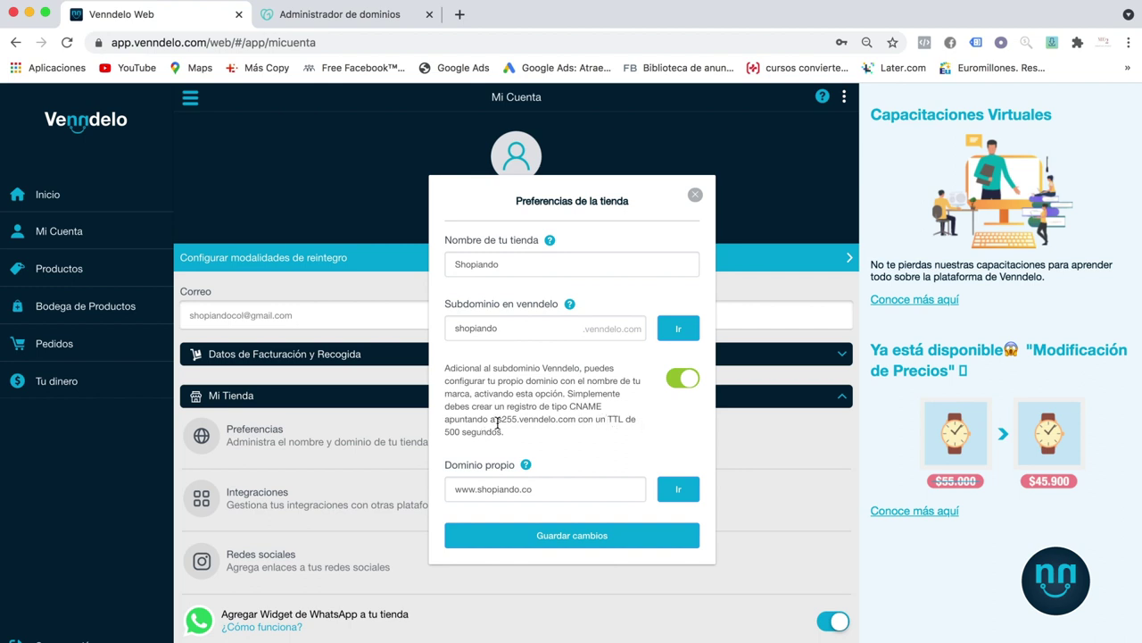
pyautogui.moveTo(497, 420); pyautogui.dragTo(573, 422)
pyautogui.press('super+c')
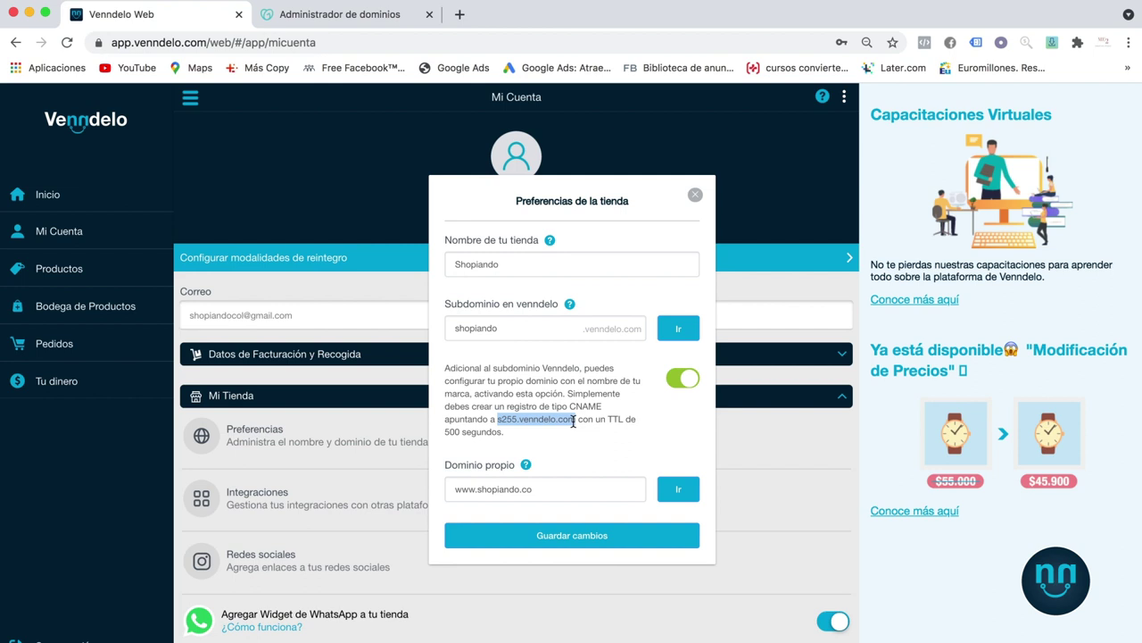
# - Return to GoDaddy's DNS records and make the www CNAME record point to the copied s255.venndelo.com
pyautogui.click(330, 16)
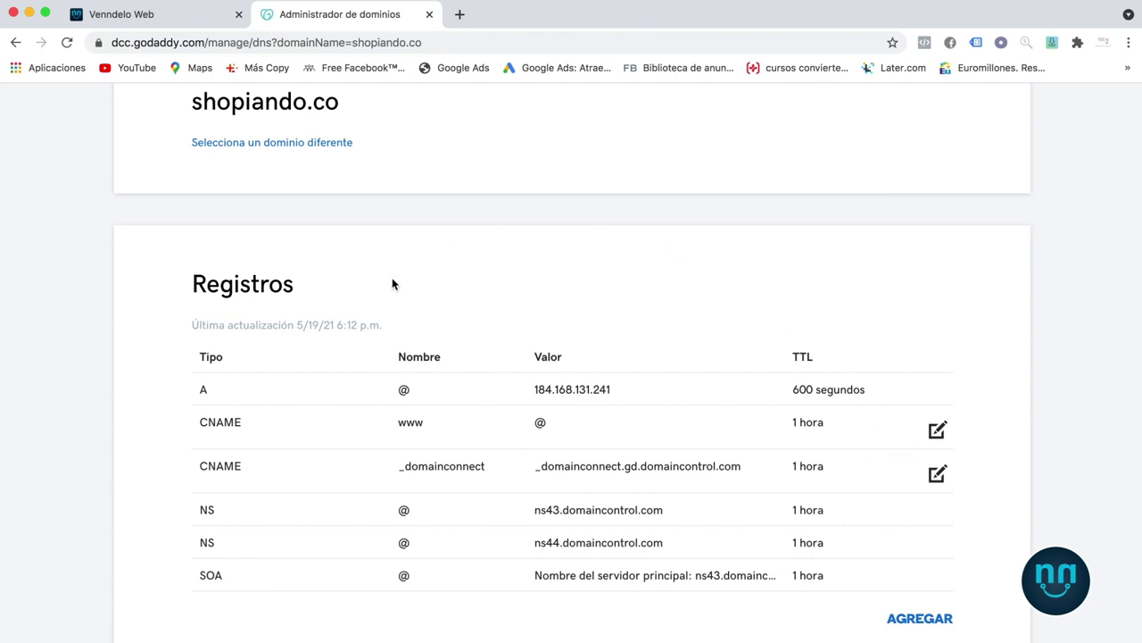
pyautogui.click(937, 430)
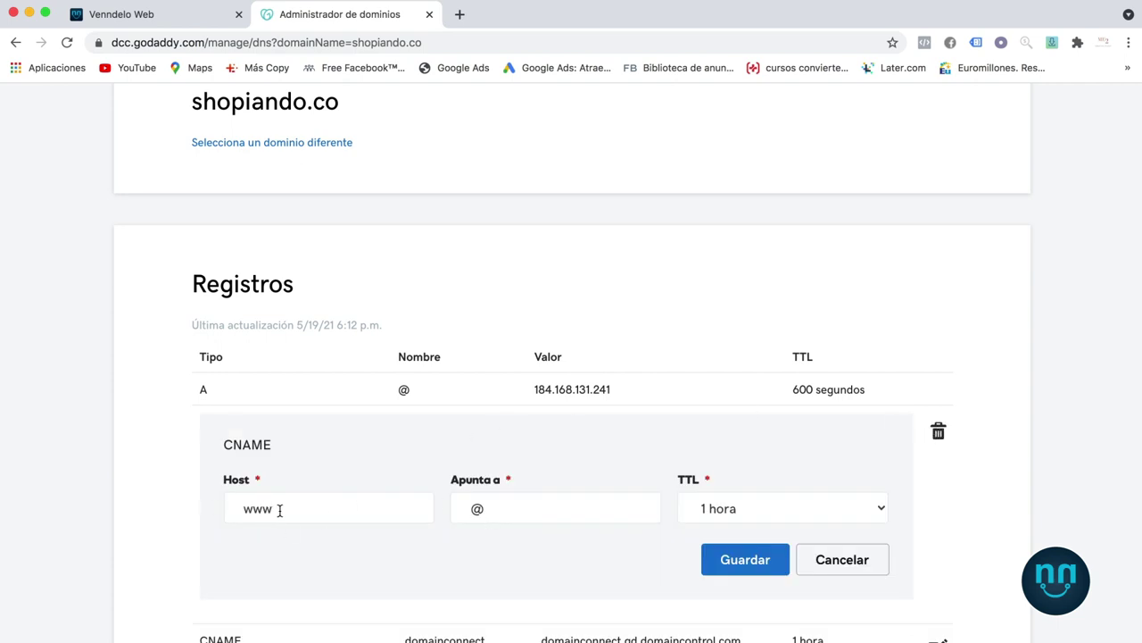
pyautogui.click(487, 512)
pyautogui.press('BackSpace')
pyautogui.press('super+v')
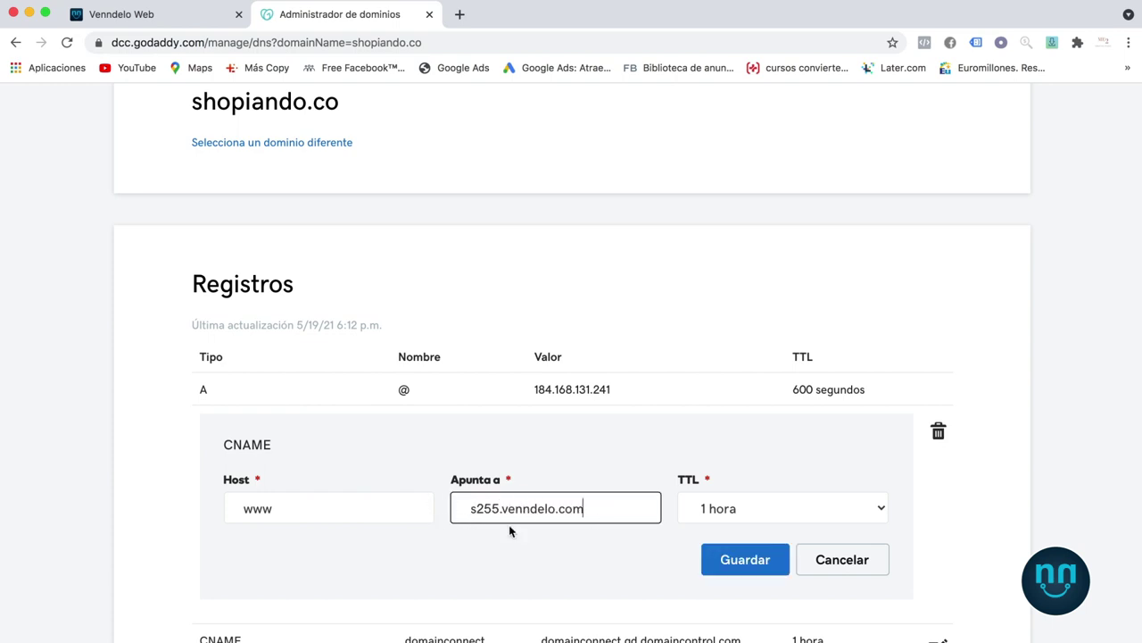
# - Set the www CNAME record's TTL to Personalizado with 600 seconds and save the record
pyautogui.click(882, 509)
pyautogui.click(737, 580)
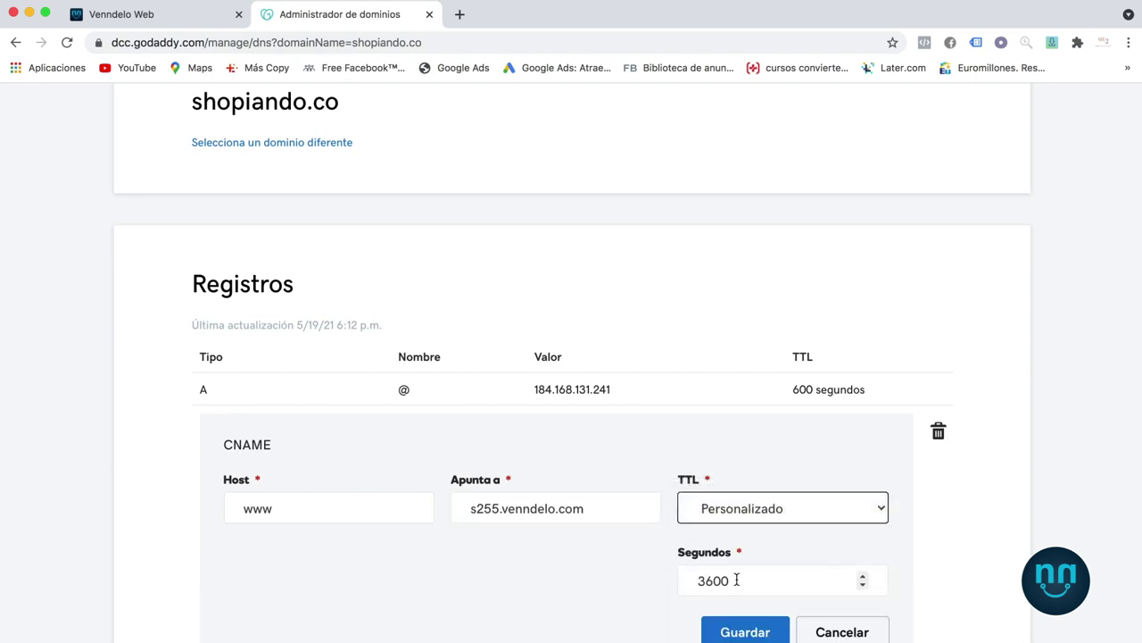
pyautogui.click(705, 580)
pyautogui.press('BackSpace')
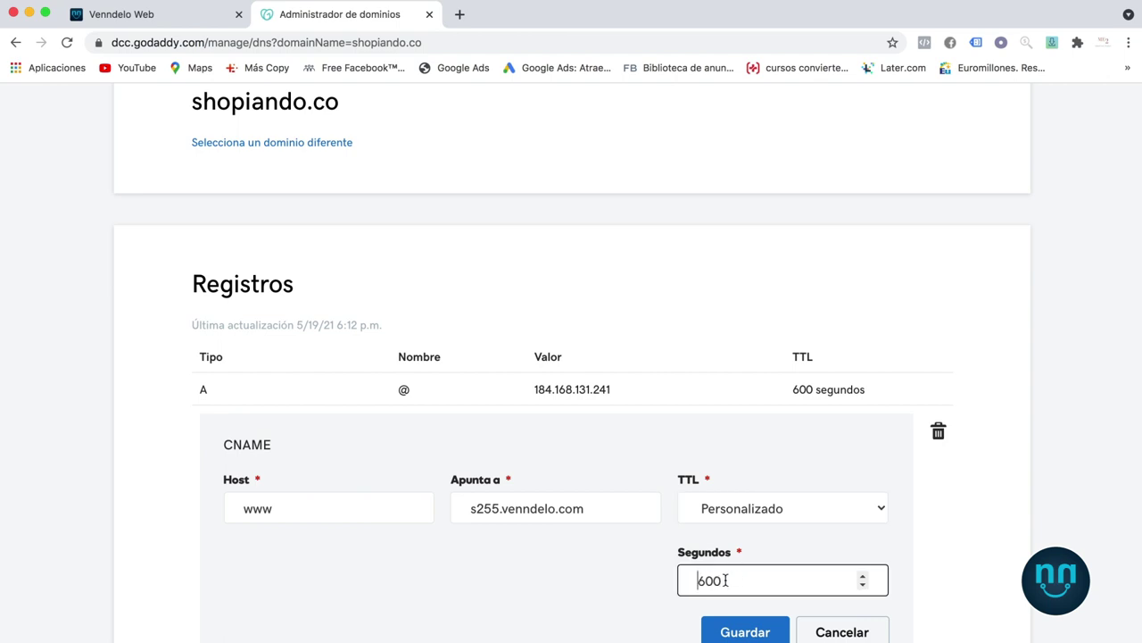
pyautogui.click(746, 632)
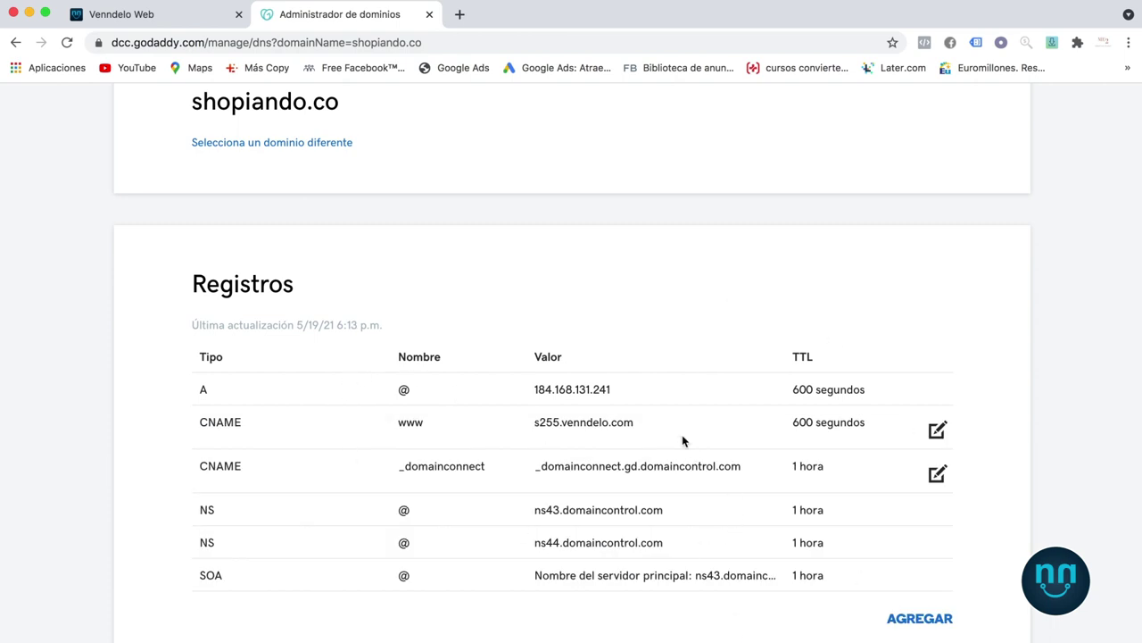
pyautogui.scroll(-8, 555, 441)
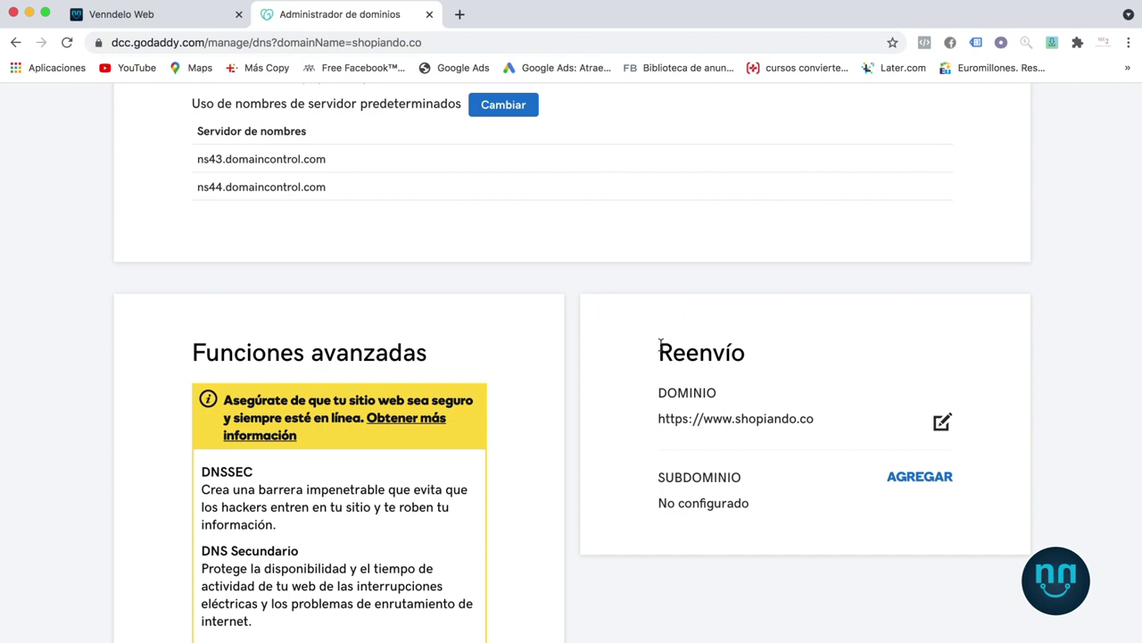
pyautogui.click(944, 424)
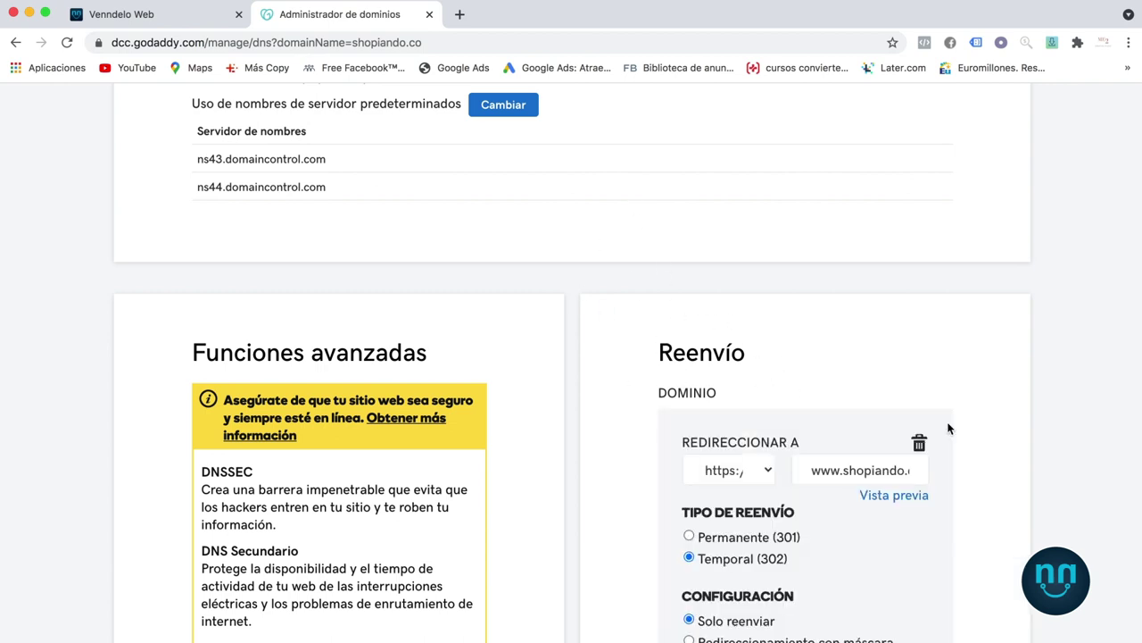
pyautogui.click(765, 472)
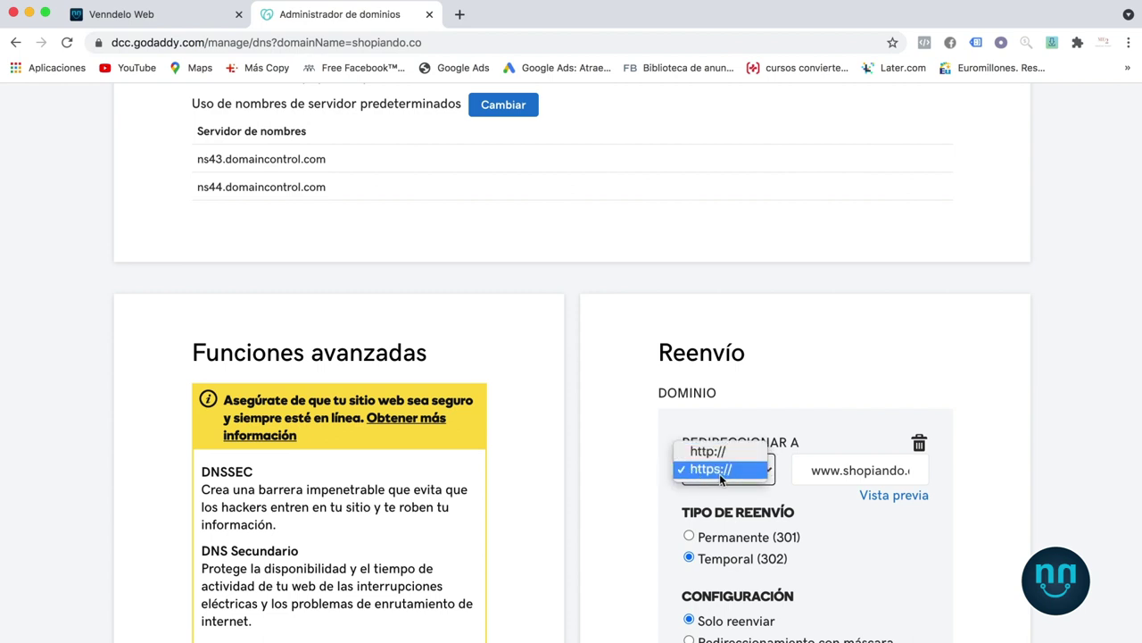
pyautogui.click(724, 471)
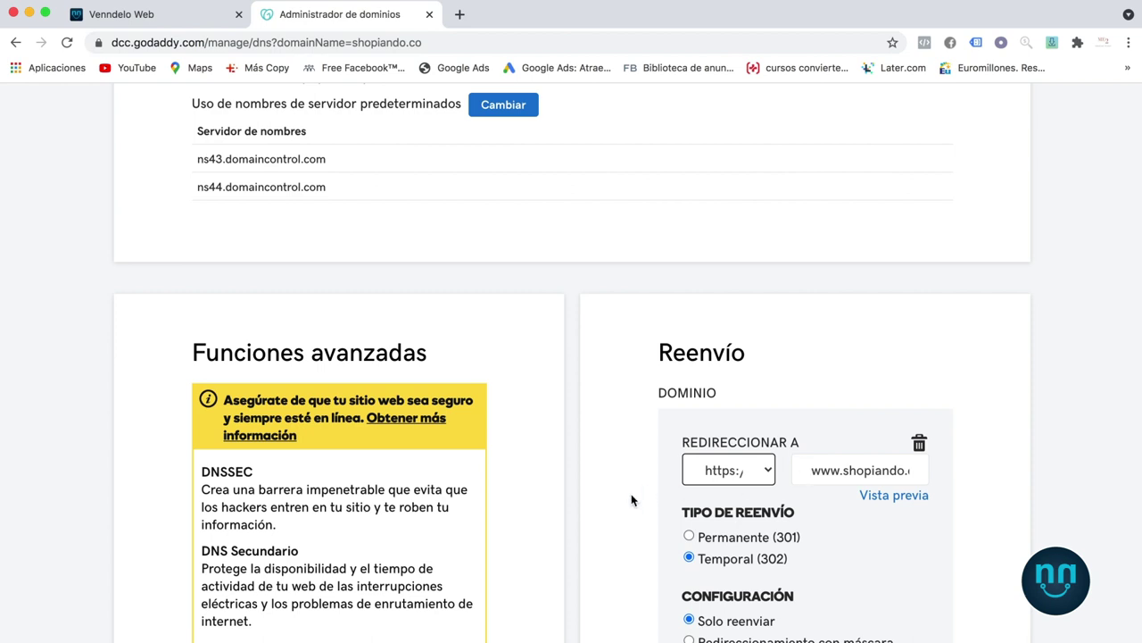
pyautogui.scroll(-5, 718, 558)
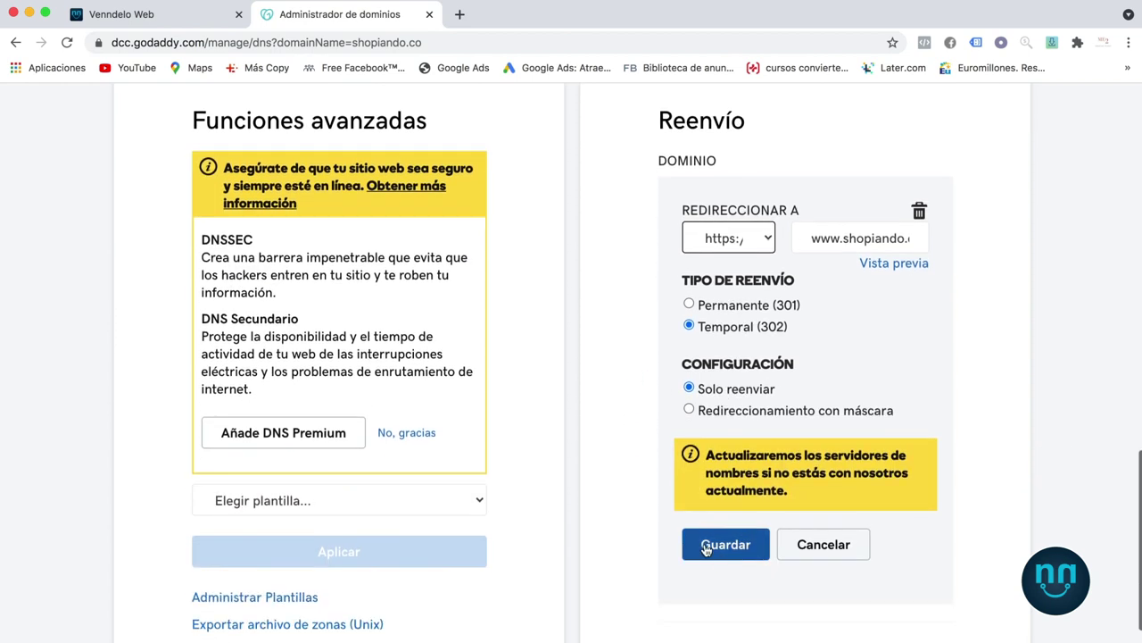
pyautogui.click(706, 548)
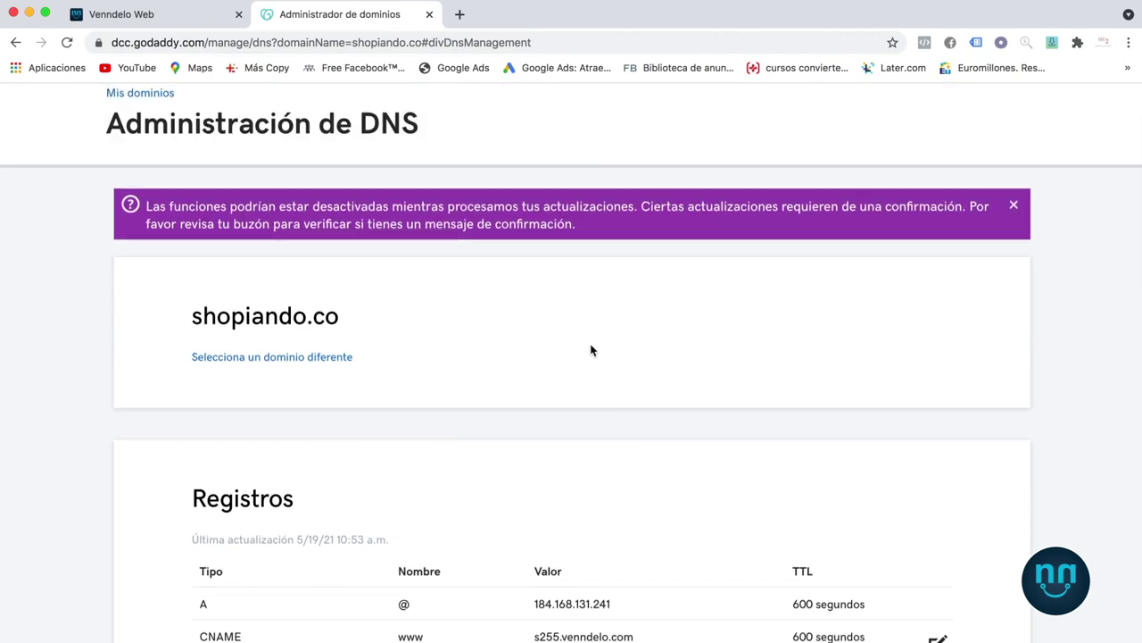
pyautogui.scroll(-5, 590, 350)
pyautogui.scroll(-10, 590, 350)
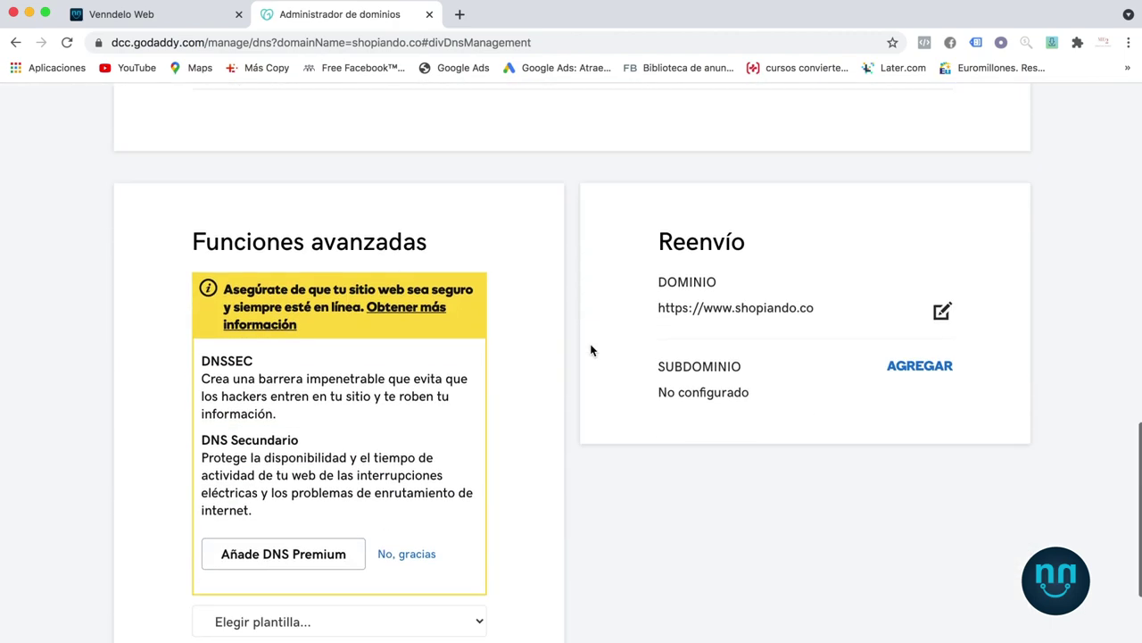
pyautogui.scroll(2, 590, 350)
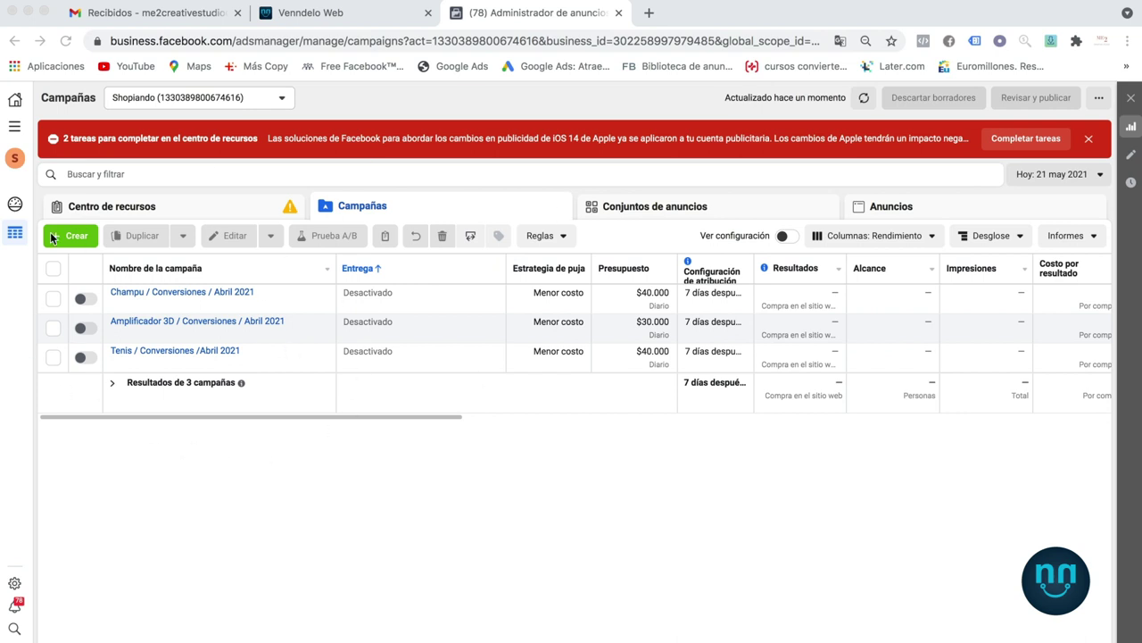
# - From Facebook Ads Manager, open the business settings (Configuración del negocio) and expand Seguridad de la marca
pyautogui.click(14, 130)
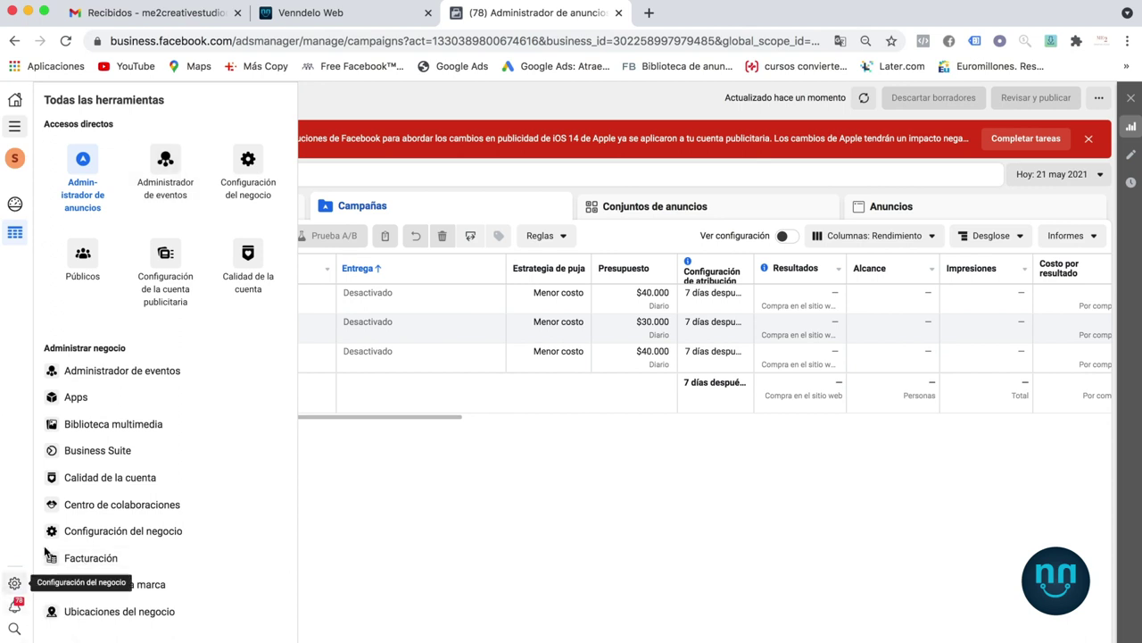
pyautogui.click(107, 532)
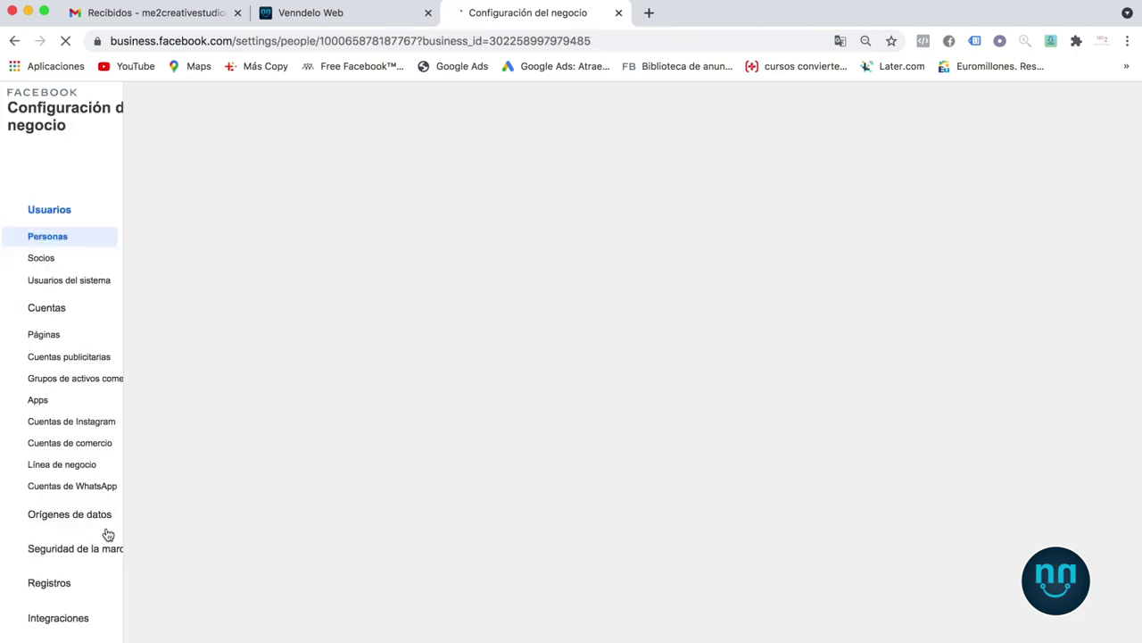
pyautogui.scroll(-2, 108, 473)
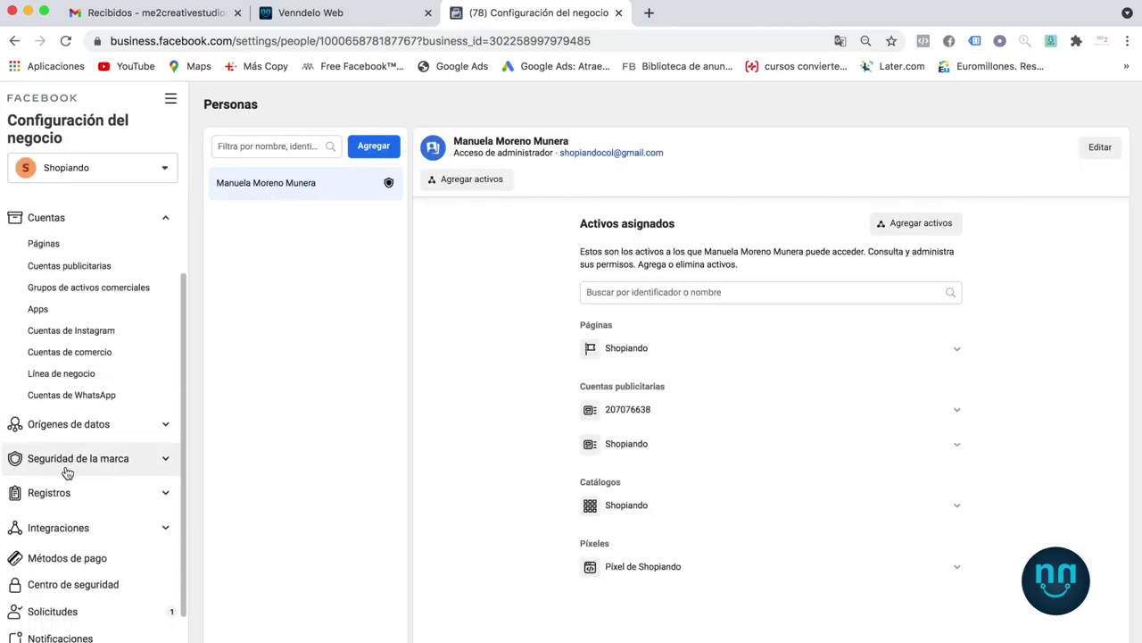
pyautogui.click(98, 466)
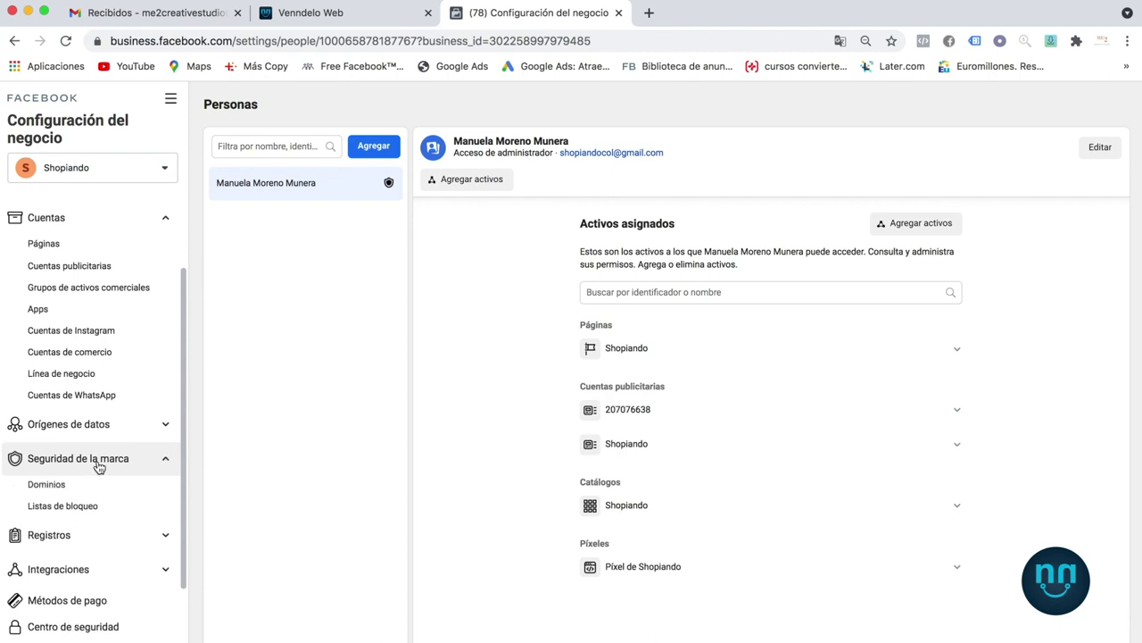
# - Delete the unverified shopiando.co domain from the business's Dominios list and confirm its removal
pyautogui.click(40, 492)
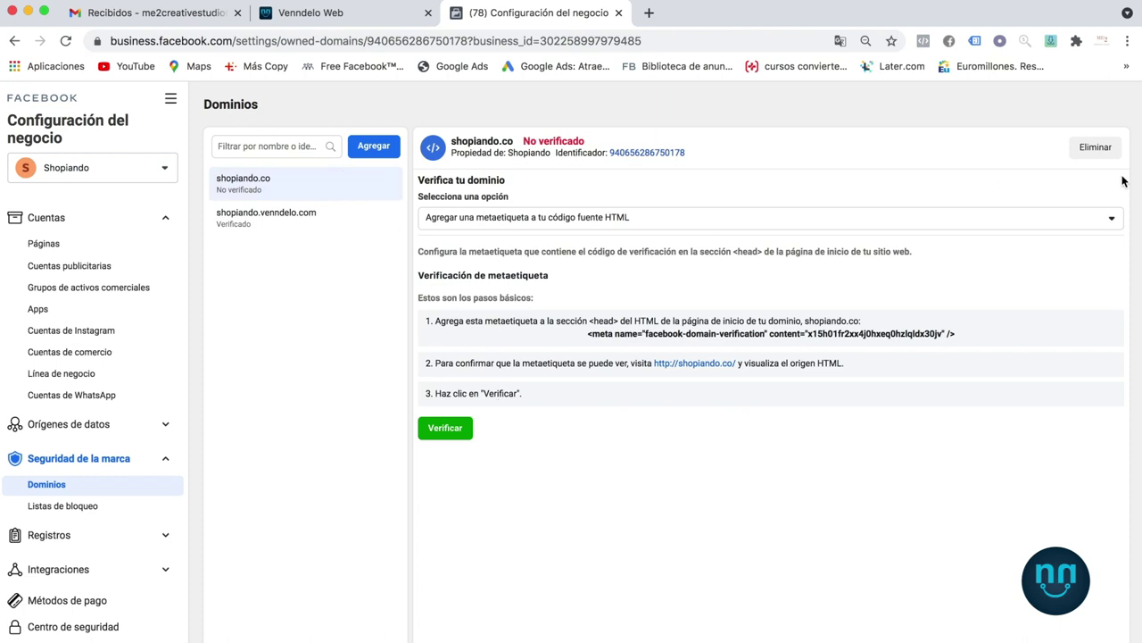
pyautogui.click(1095, 147)
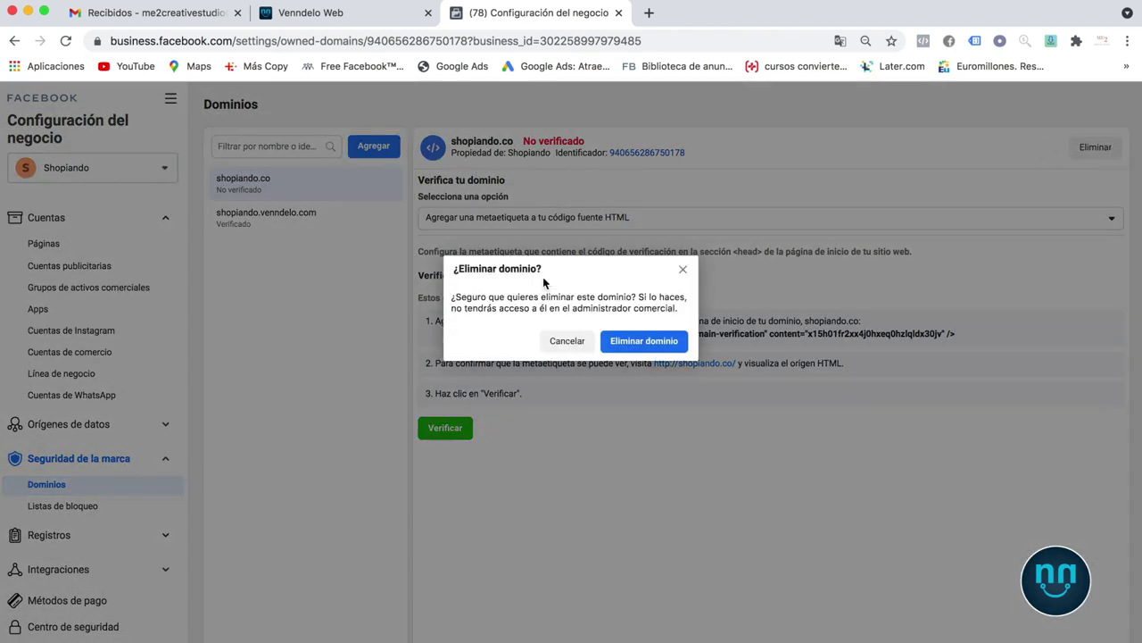
pyautogui.click(638, 346)
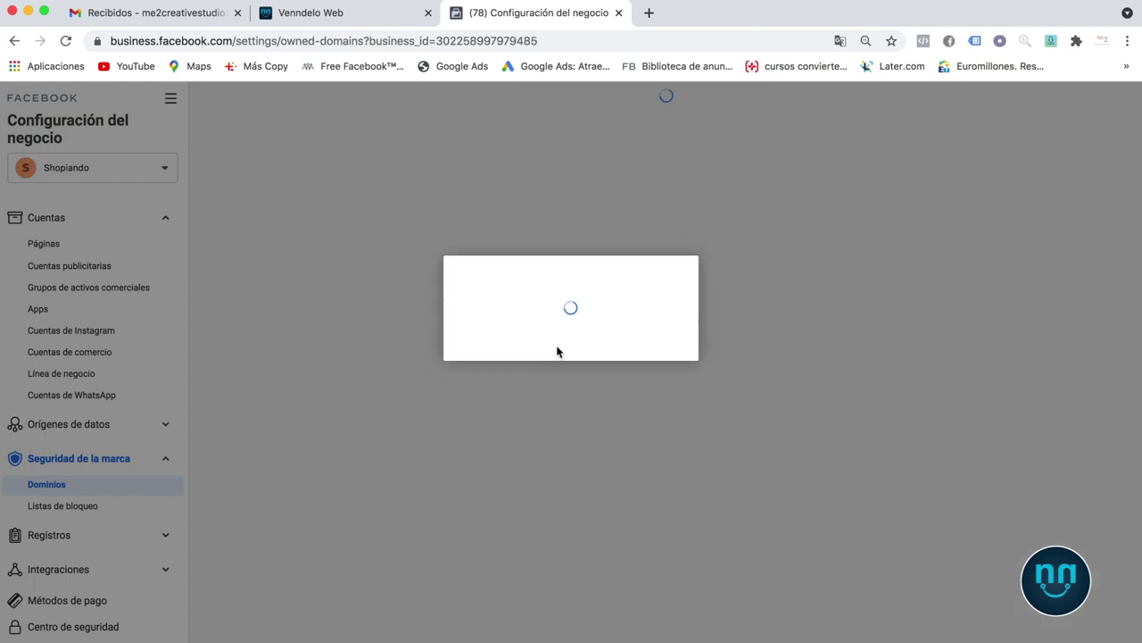
# - Close the domain removal dialog and add shopiando.co as a new domain in the business's Dominios list
pyautogui.click(670, 335)
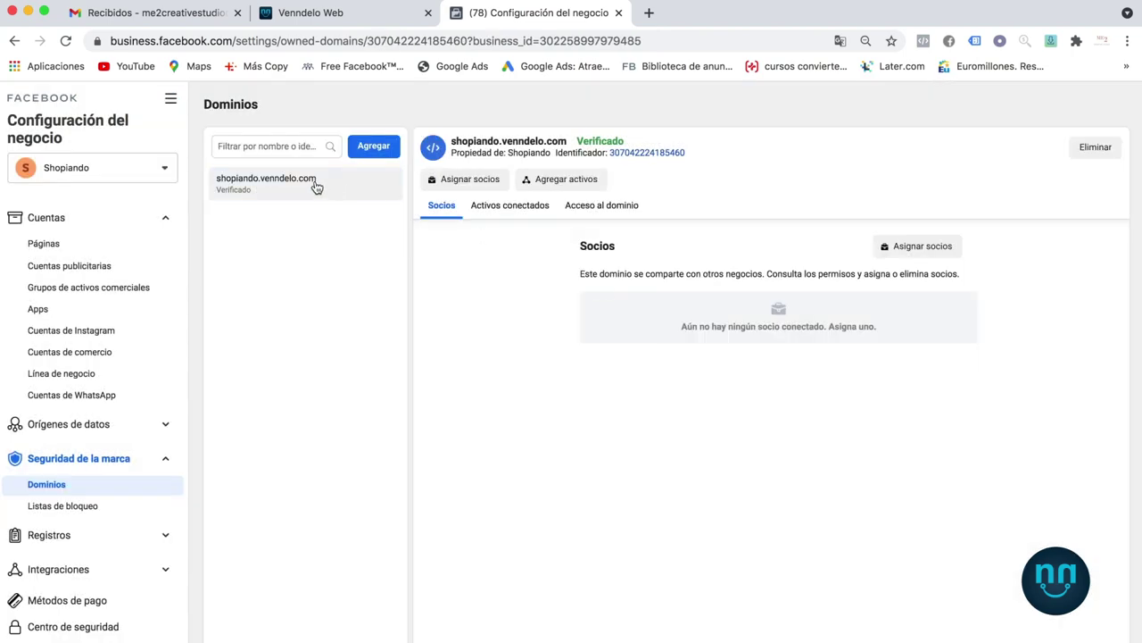
pyautogui.click(379, 153)
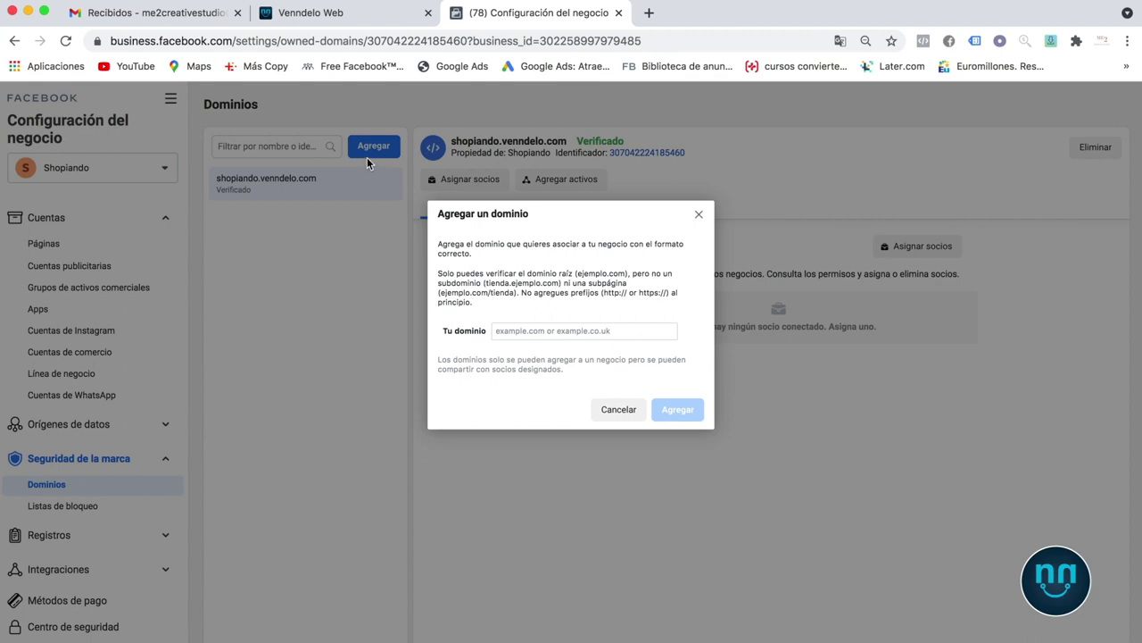
pyautogui.click(581, 331)
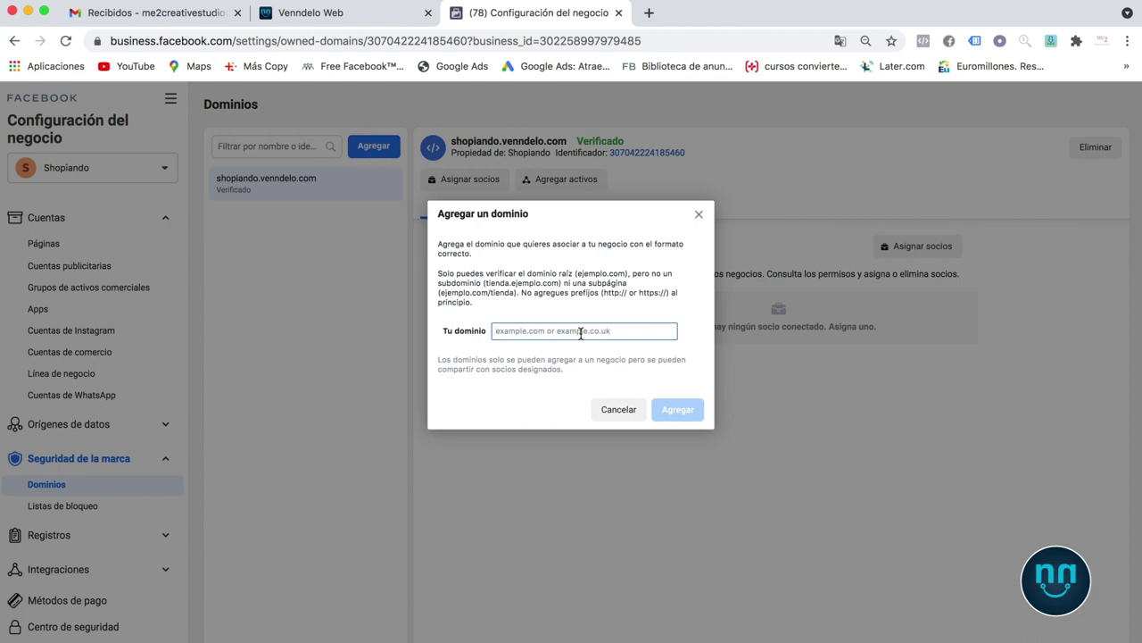
pyautogui.write('shop')
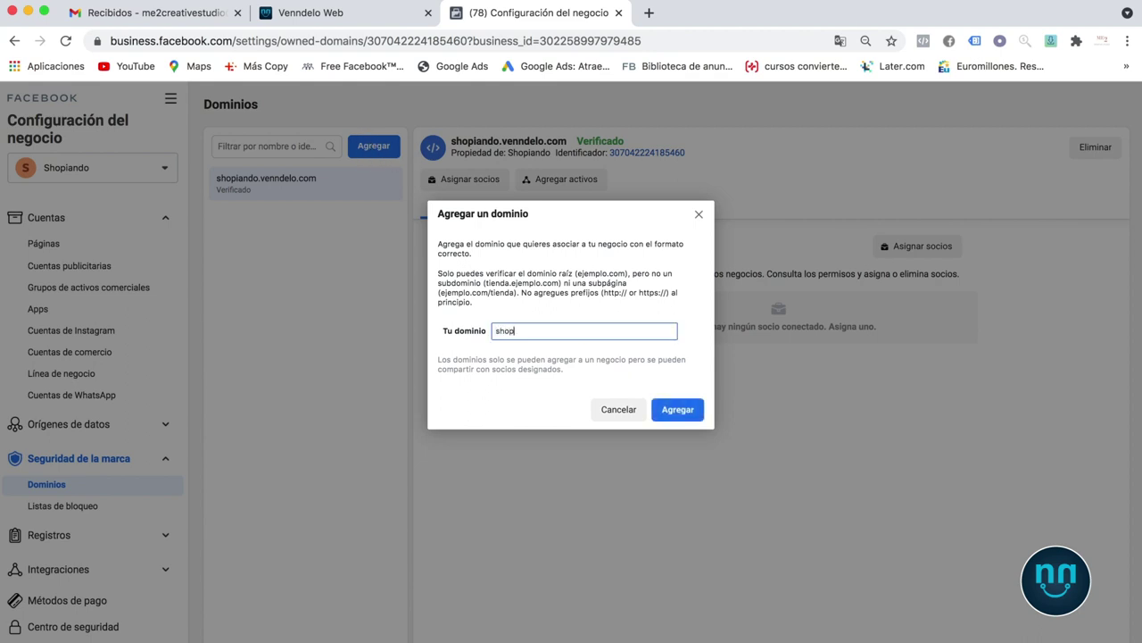
pyautogui.click(688, 409)
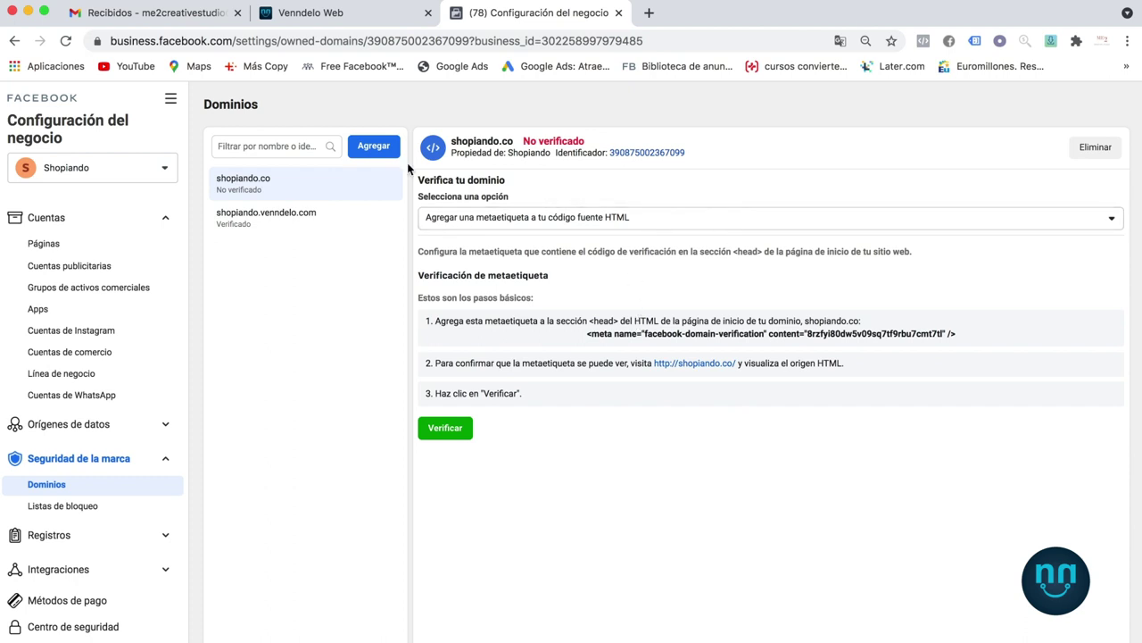
# - Set shopiando.co's verification method to Actualizar el registro TXT de DNS con tu registro de dominio and copy its TXT record
pyautogui.click(1107, 225)
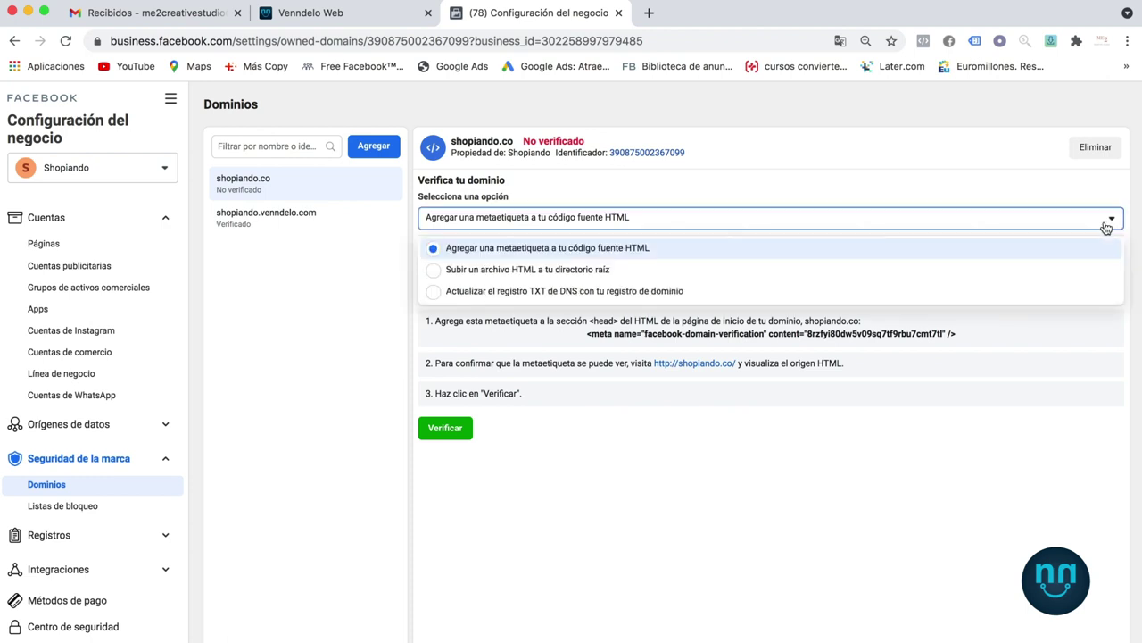
pyautogui.click(536, 294)
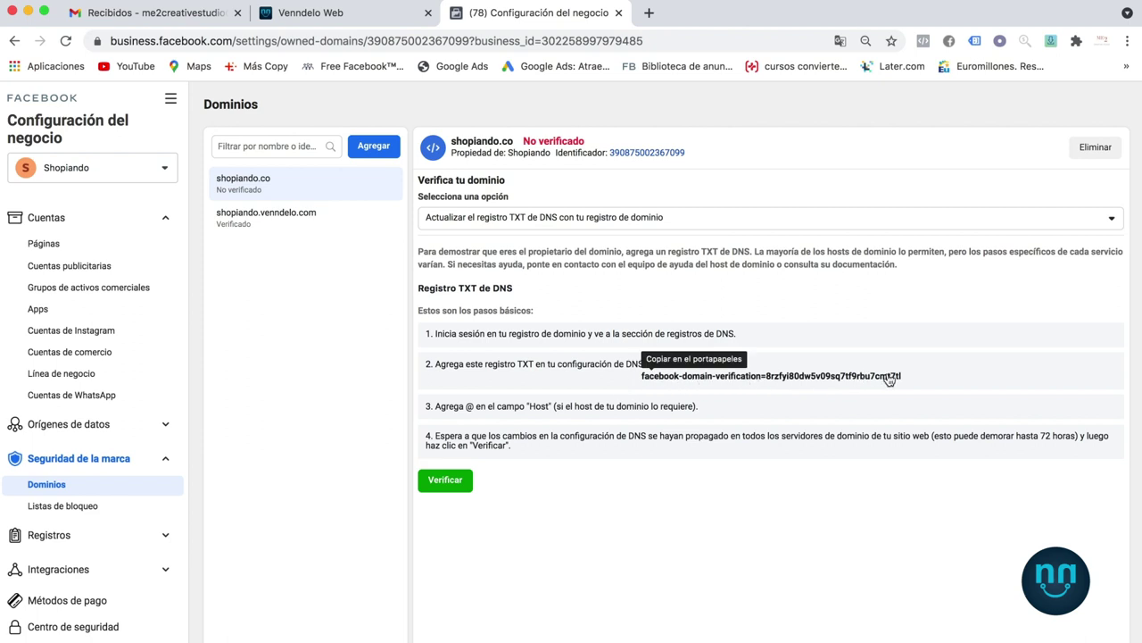
pyautogui.click(721, 393)
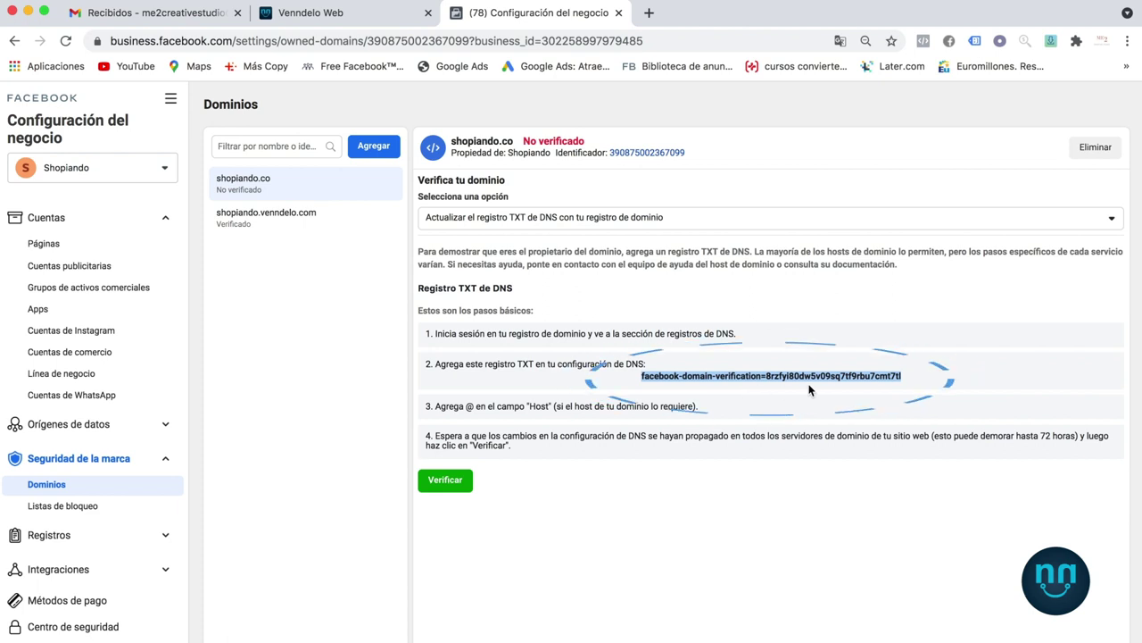
# - In Venndelo's Mi Tienda Integraciones, replace the Verificación de dominio value with the copied Facebook verification record, save it, and reload the page
pyautogui.click(351, 16)
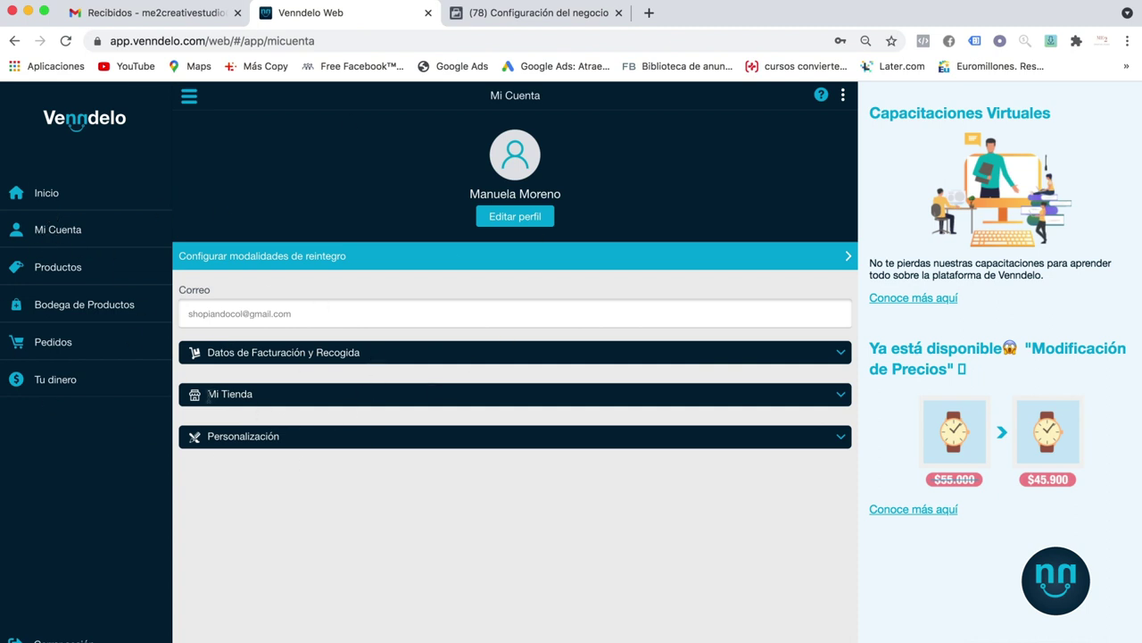
pyautogui.click(211, 395)
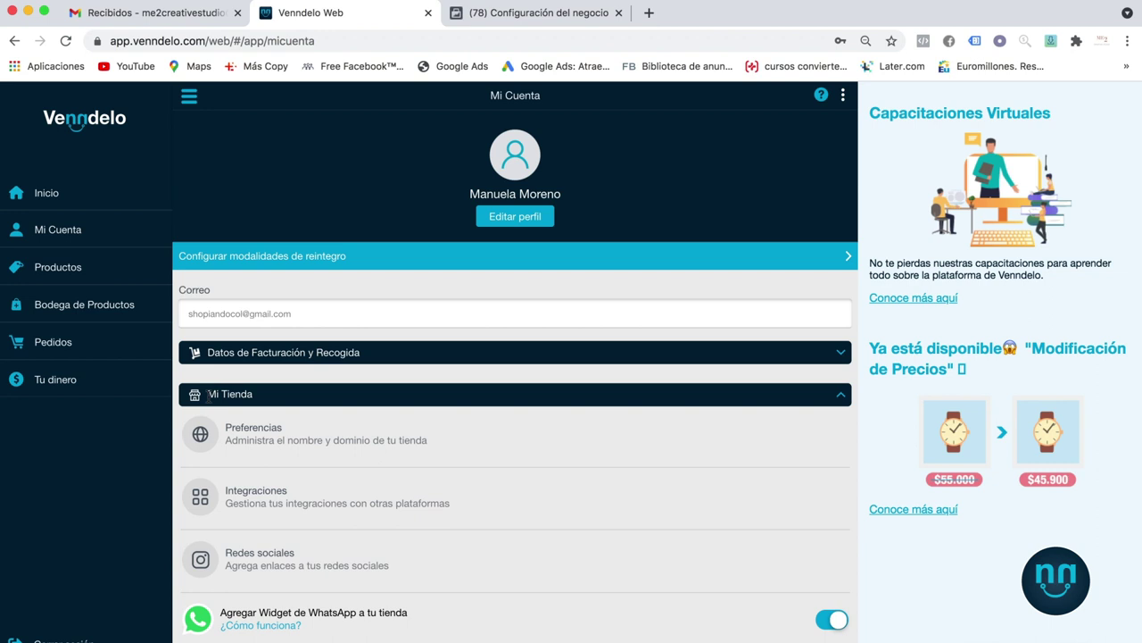
pyautogui.click(277, 506)
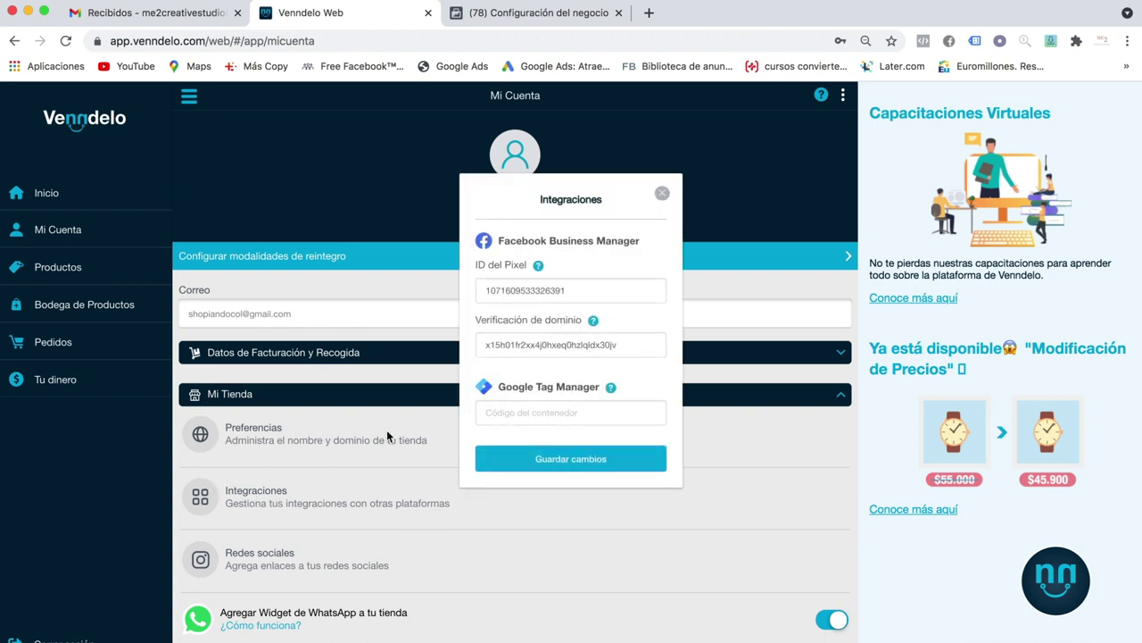
pyautogui.doubleClick(495, 348)
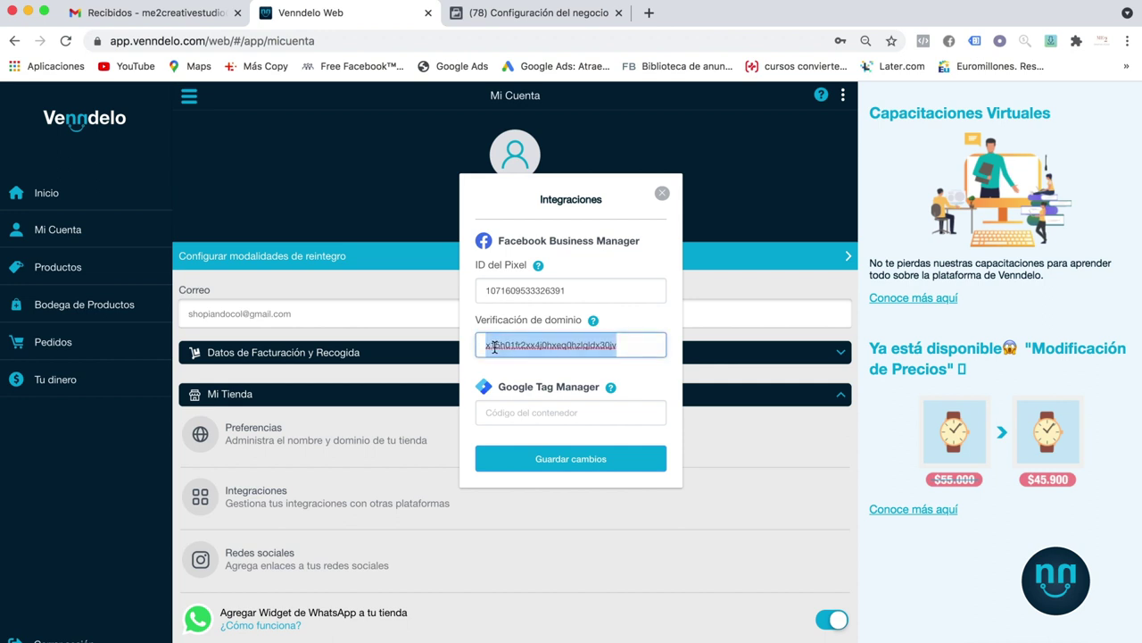
pyautogui.press('BackSpace')
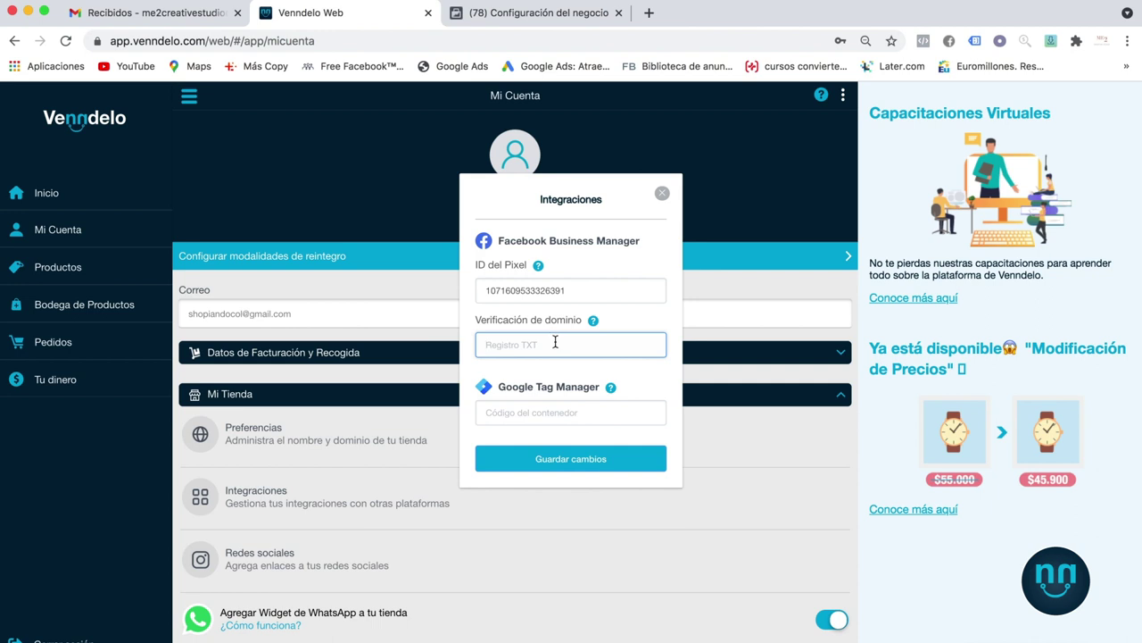
pyautogui.press('super+v')
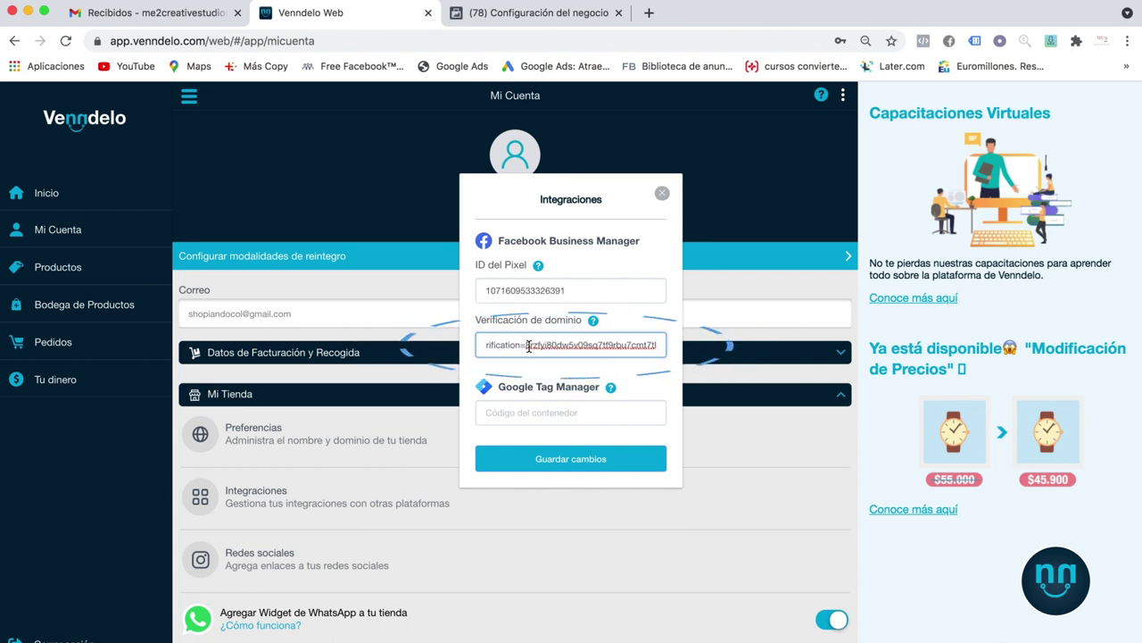
pyautogui.click(539, 461)
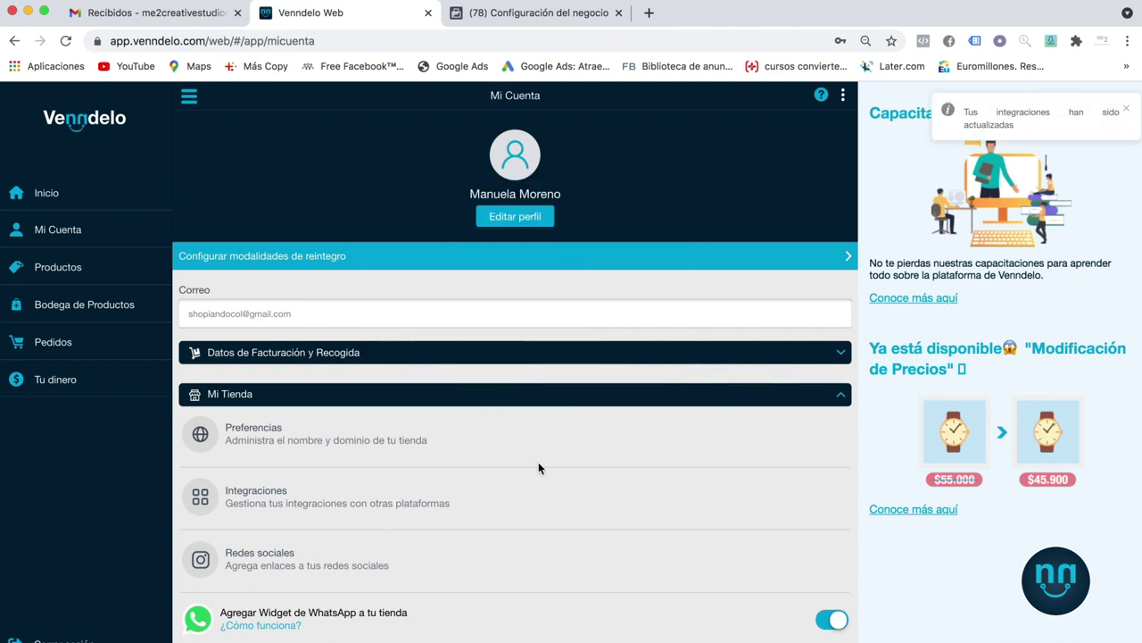
pyautogui.press('super+r')
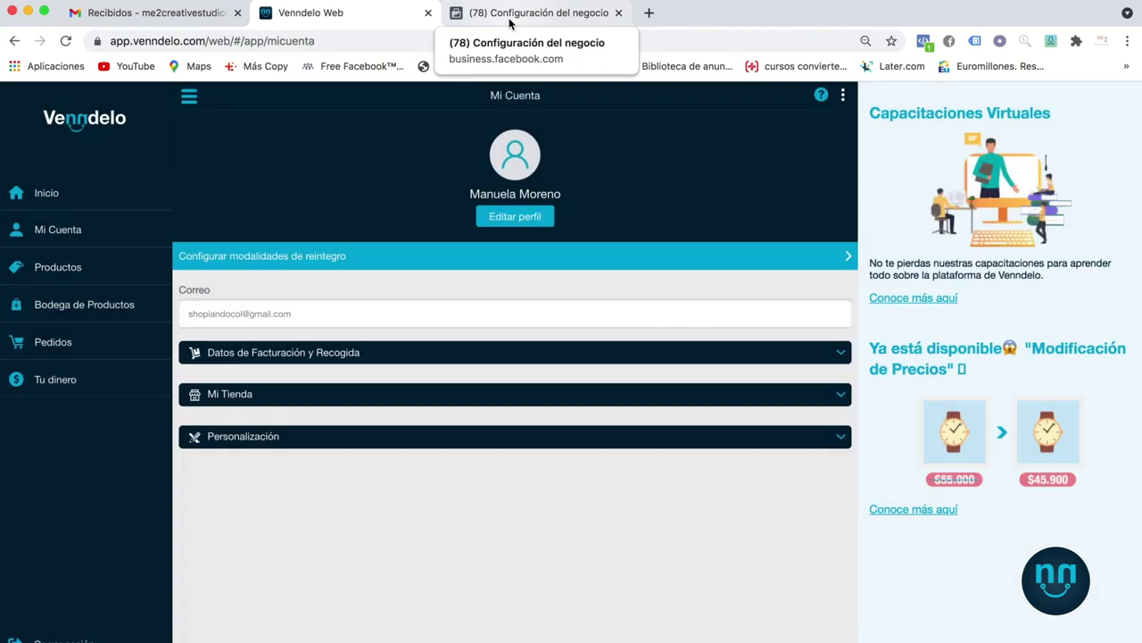
# - Return to the Facebook business settings and verify shopiando.co, reloading the page and retrying with the HTML meta tag option
pyautogui.click(512, 20)
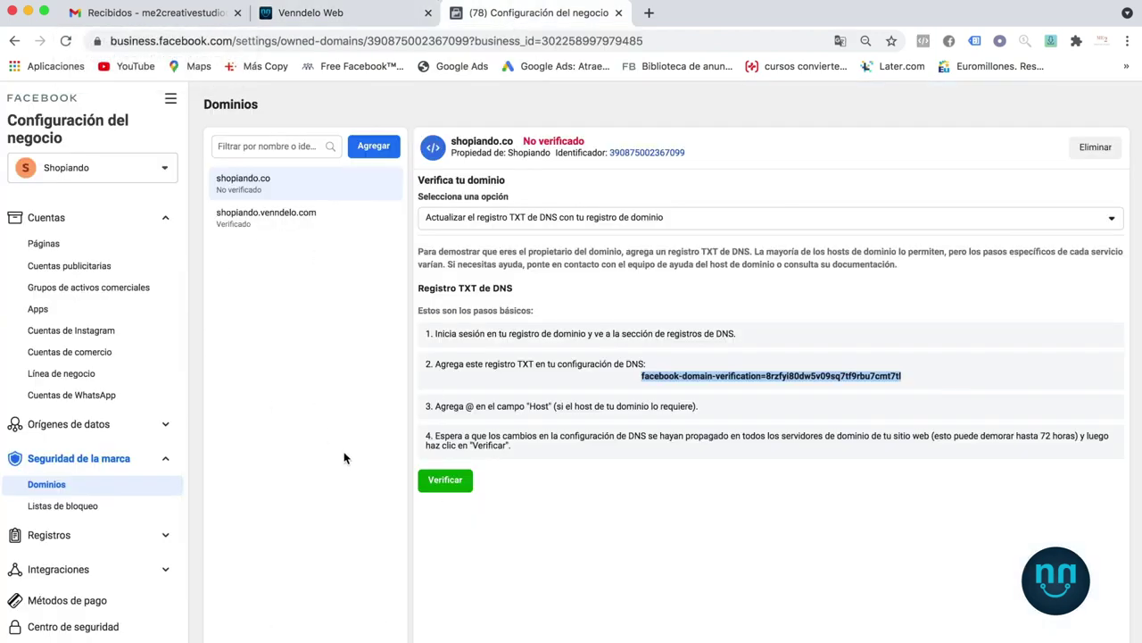
pyautogui.click(458, 480)
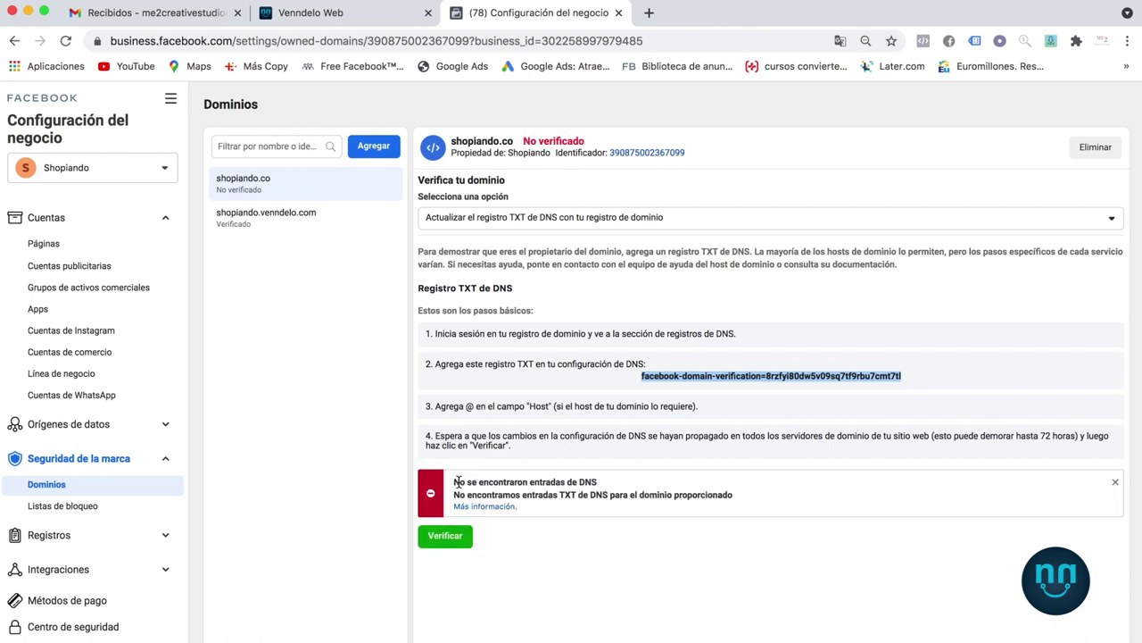
pyautogui.click(443, 541)
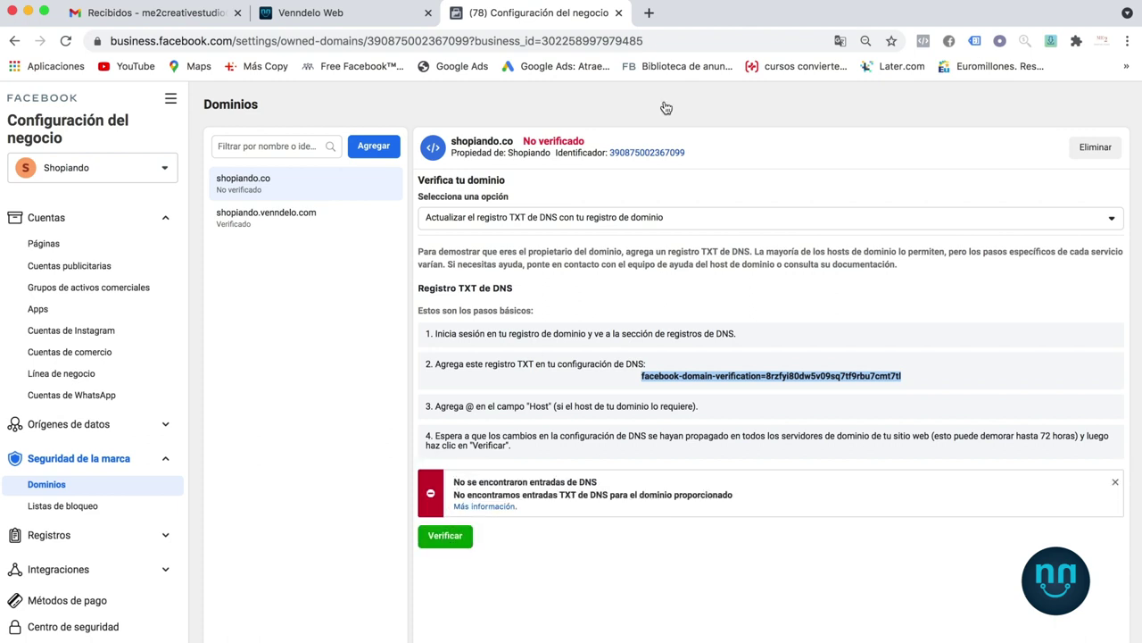
pyautogui.press('super+r')
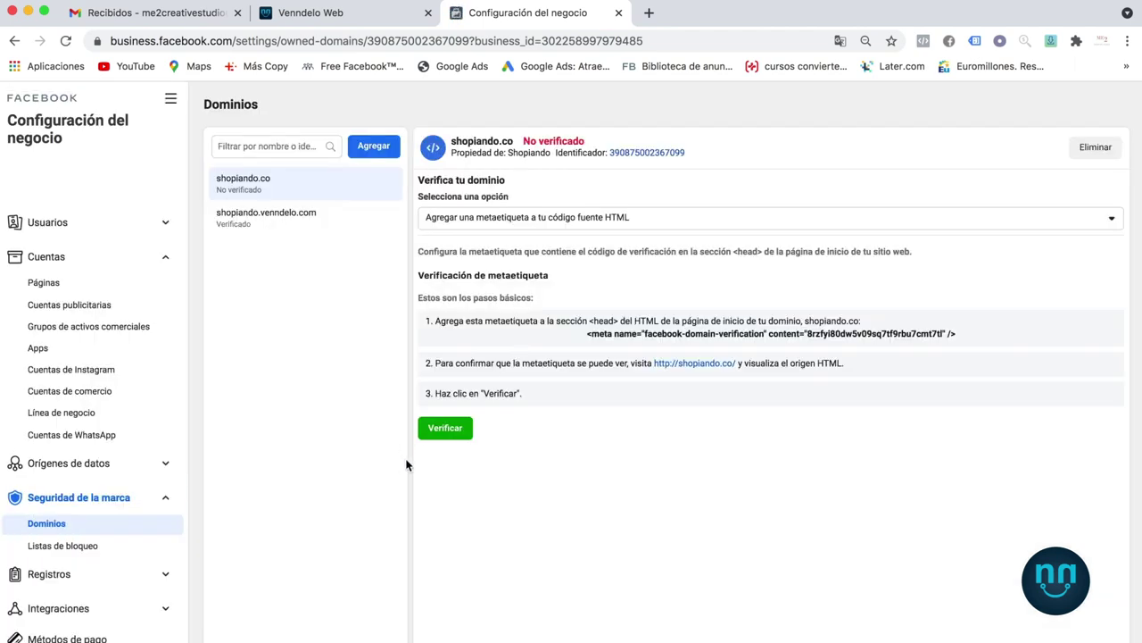
pyautogui.click(446, 428)
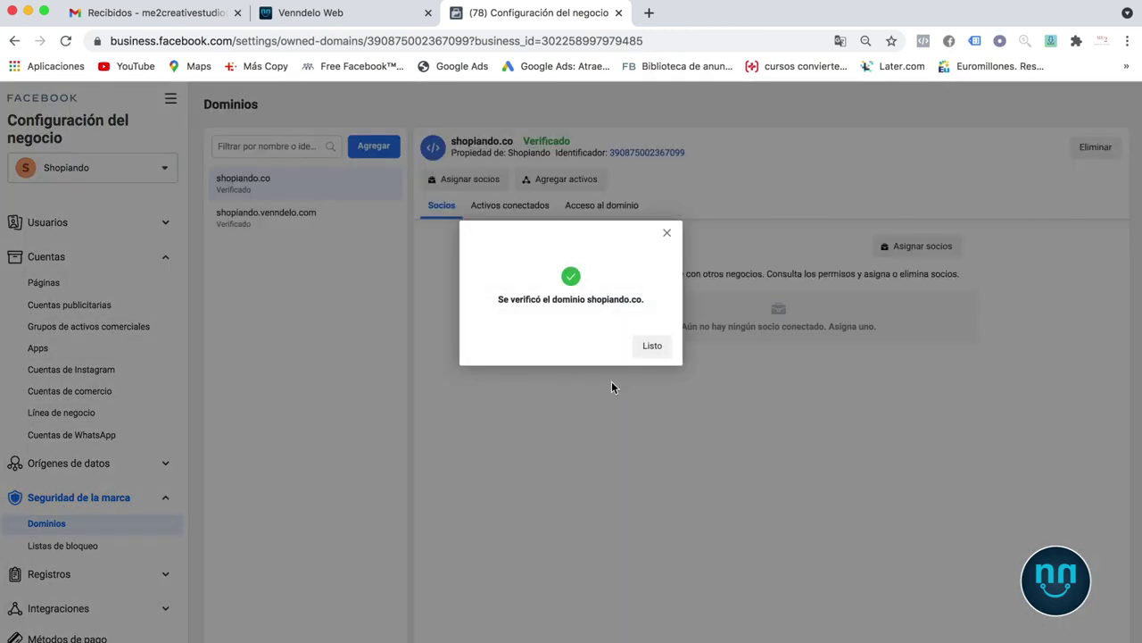
pyautogui.click(651, 346)
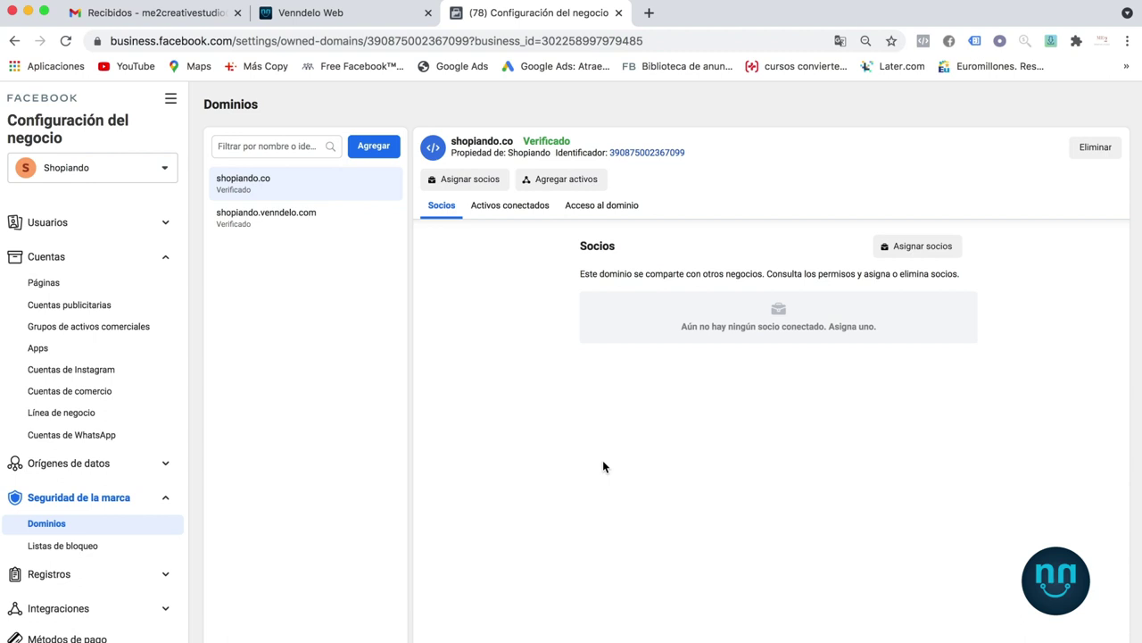
# - Go to Ads Manager, check its Centro de recursos, and open the Administrador de eventos
pyautogui.click(169, 100)
pyautogui.click(253, 183)
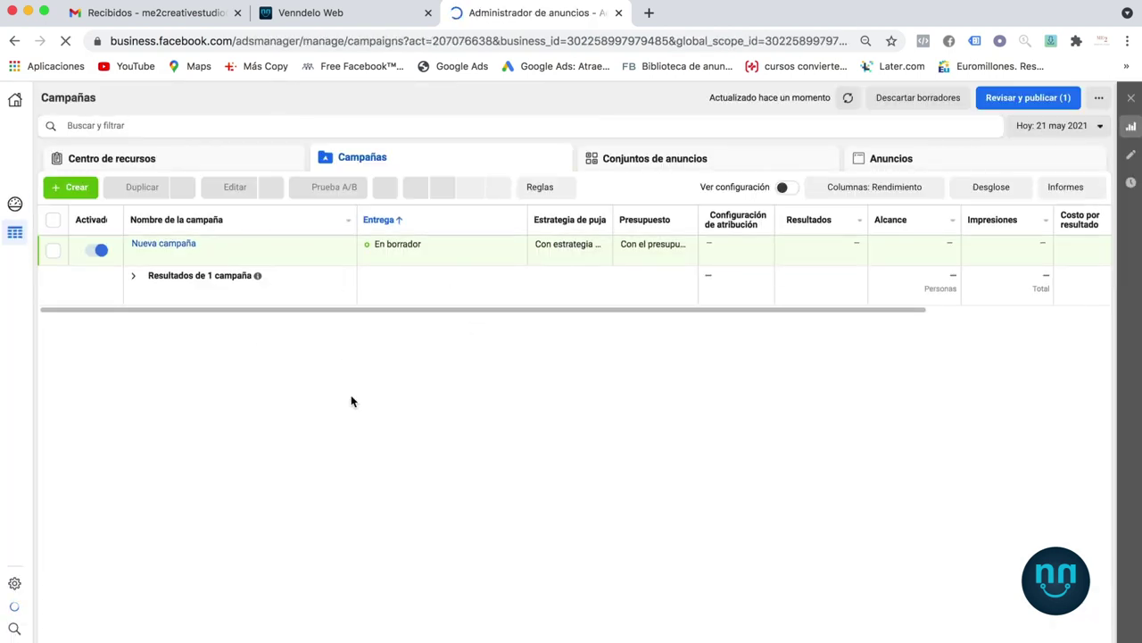
pyautogui.click(225, 159)
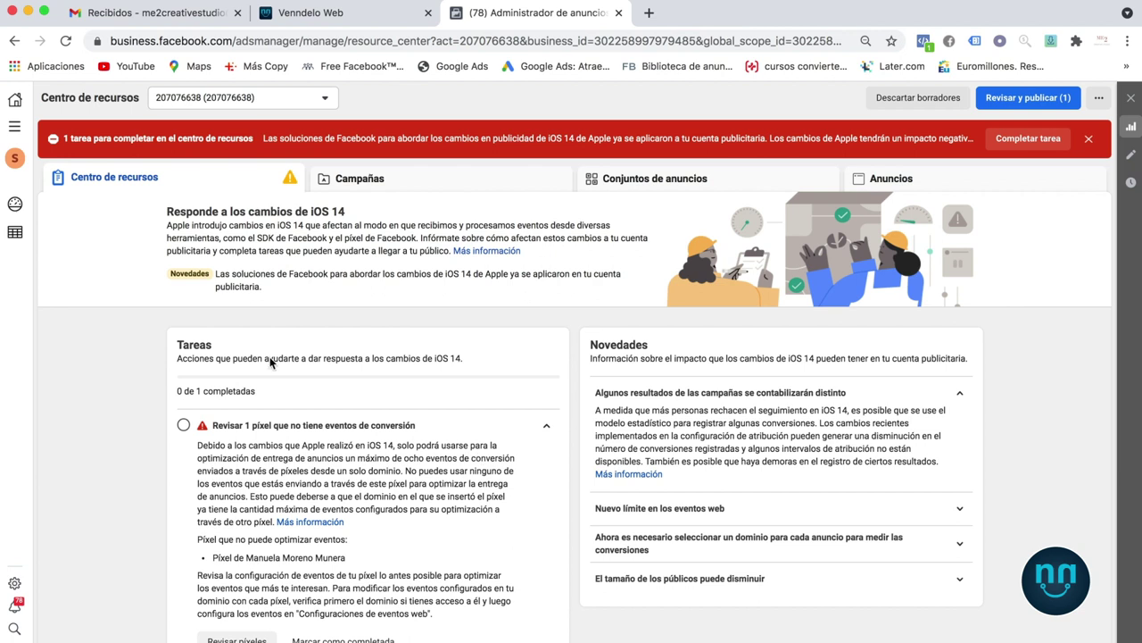
pyautogui.click(366, 183)
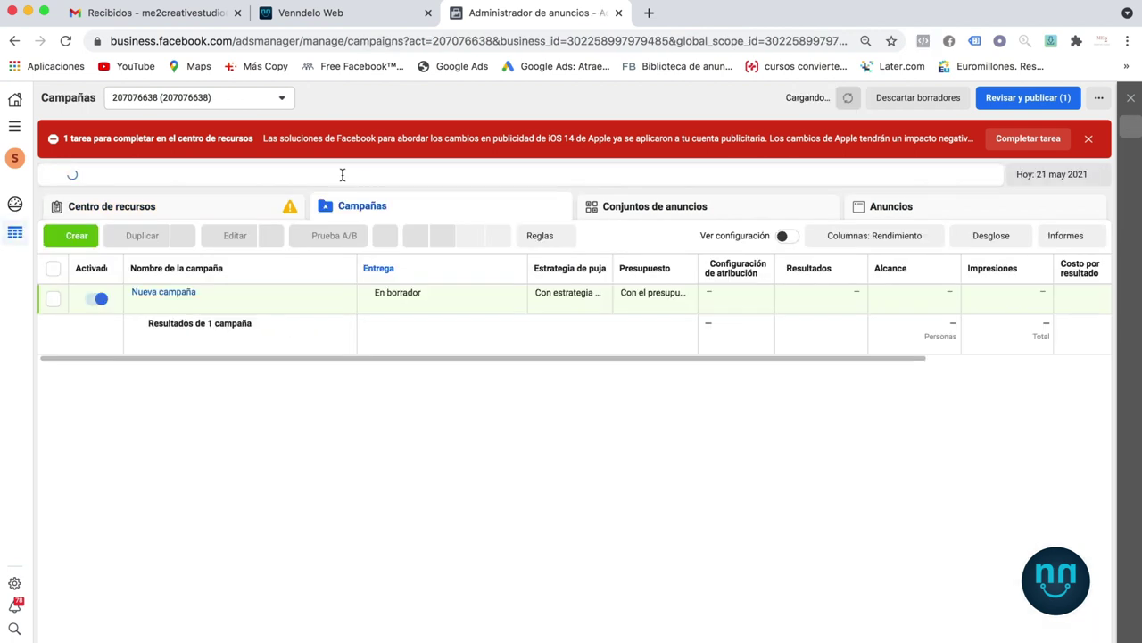
pyautogui.click(15, 127)
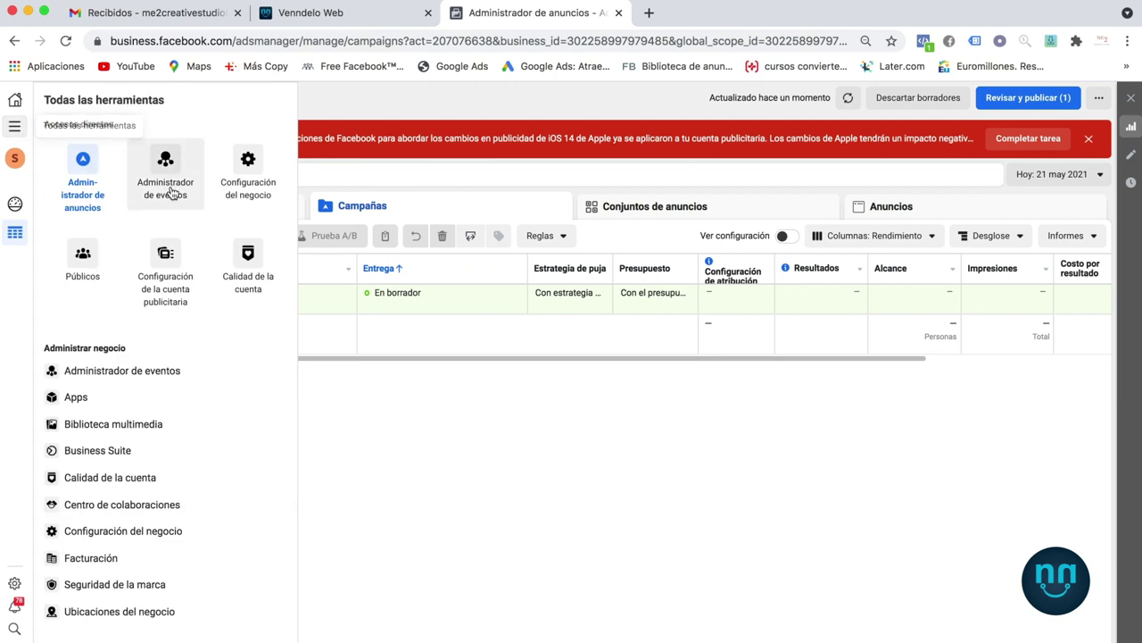
pyautogui.click(165, 161)
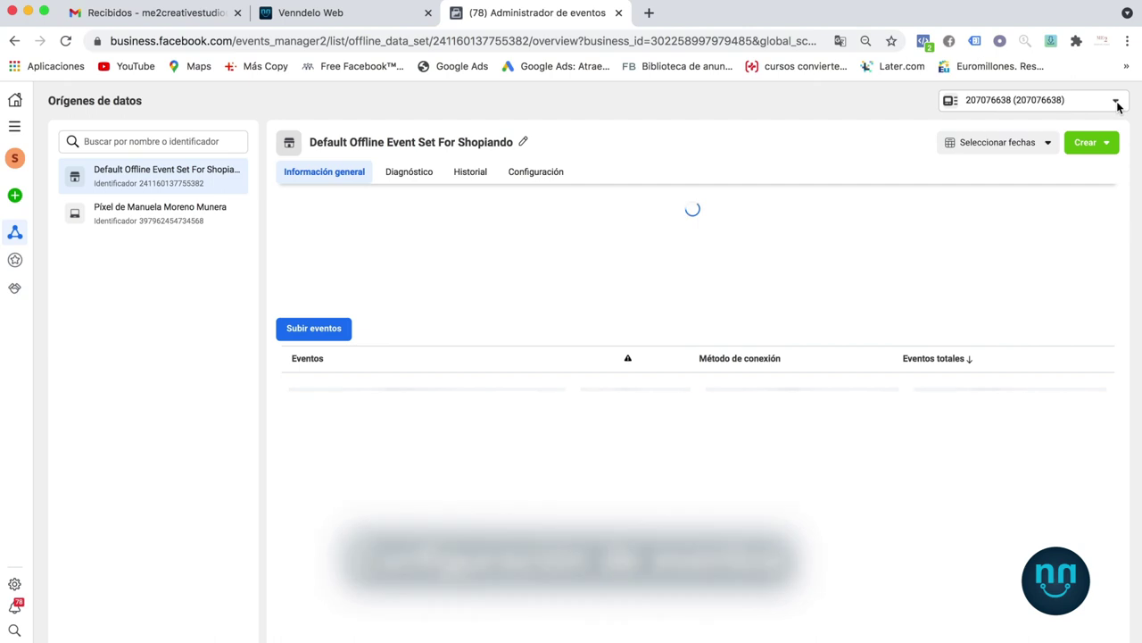
# - Switch to the ad account with Píxel de Shopiando and open Configurar eventos web under its Medición de eventos agrupados
pyautogui.click(1115, 100)
pyautogui.click(1007, 158)
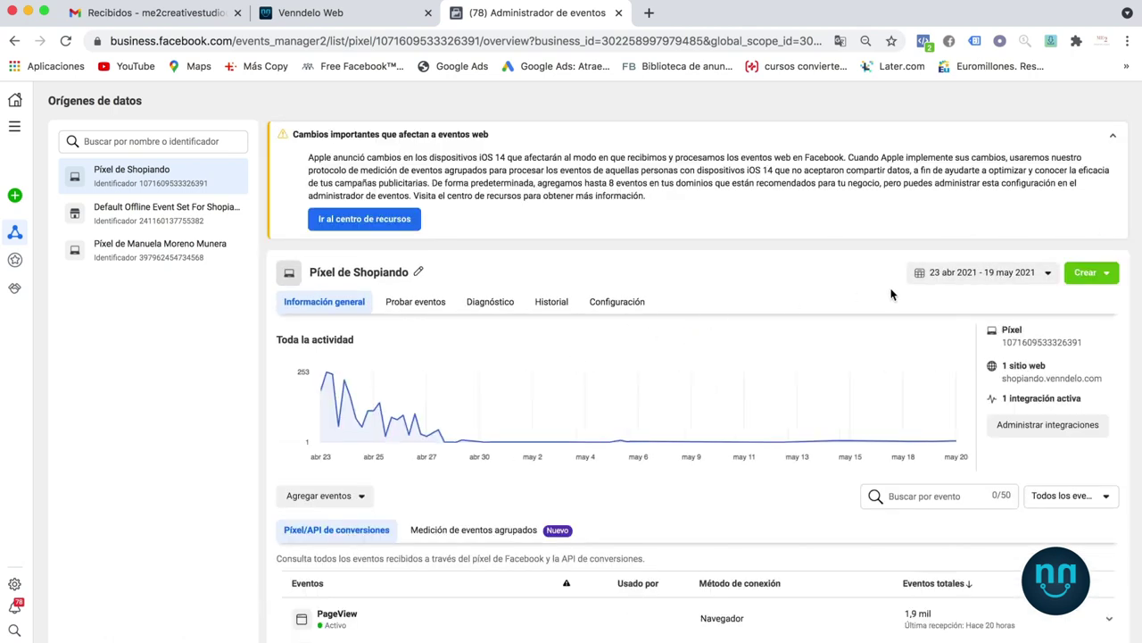
pyautogui.click(1112, 137)
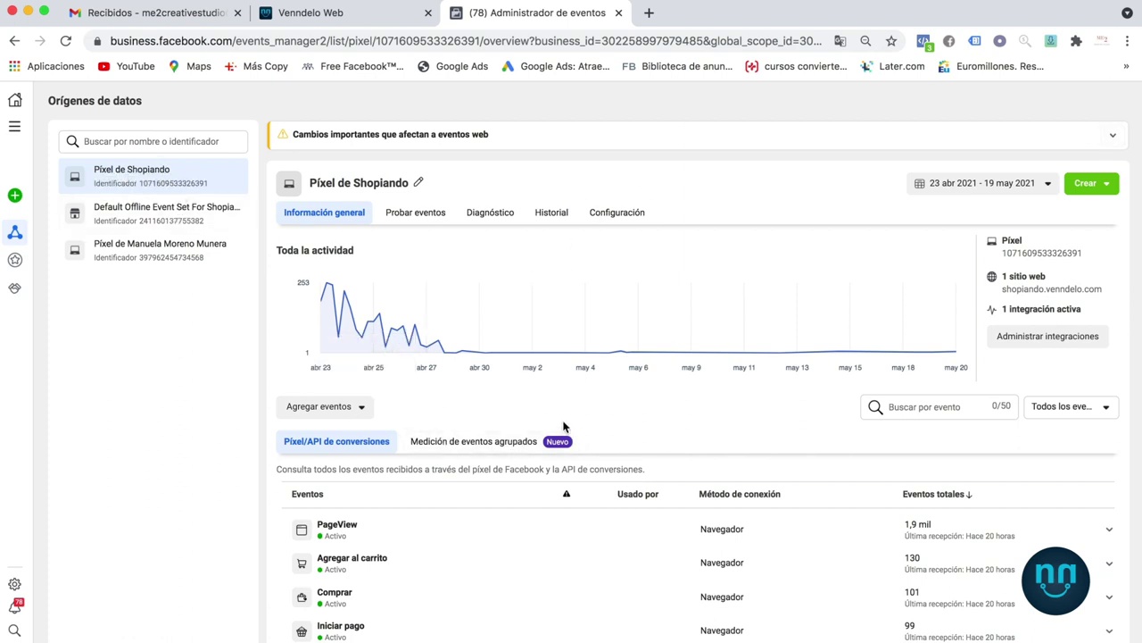
pyautogui.click(488, 443)
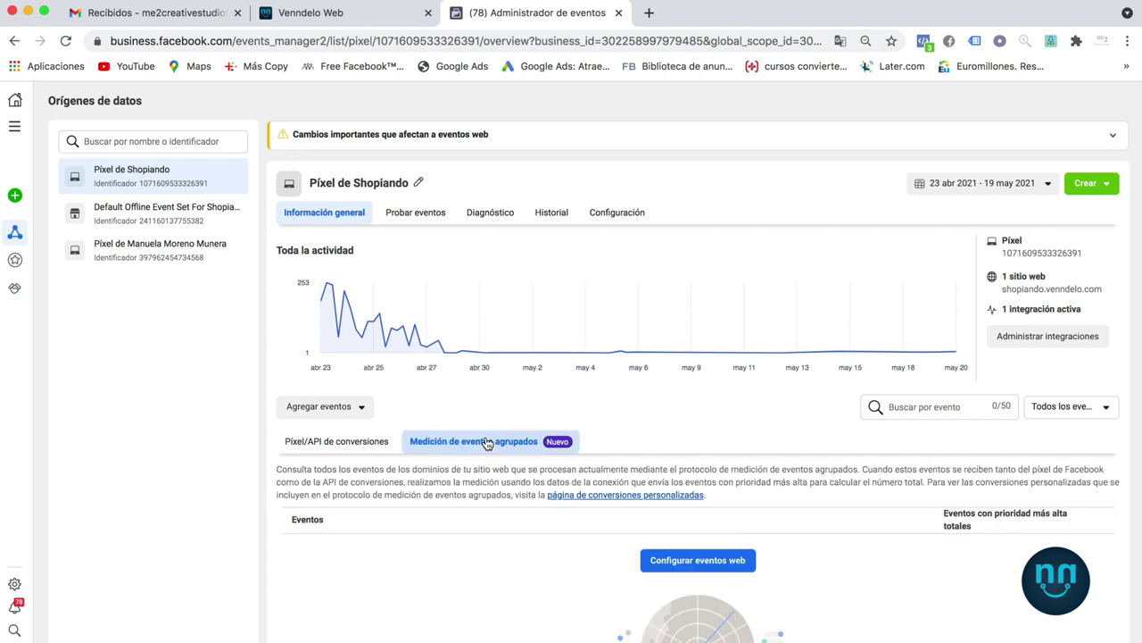
pyautogui.click(679, 560)
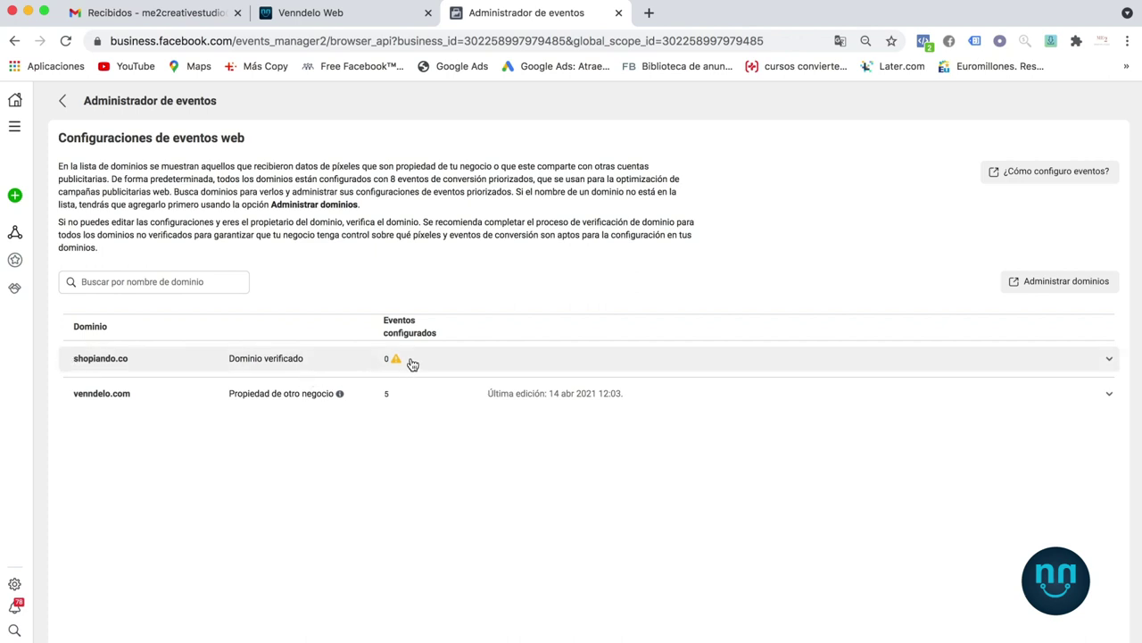
# - Expand shopiando.co in the web event configurations and open its events for editing, accepting the ad-pause notice
pyautogui.moveTo(394, 361)
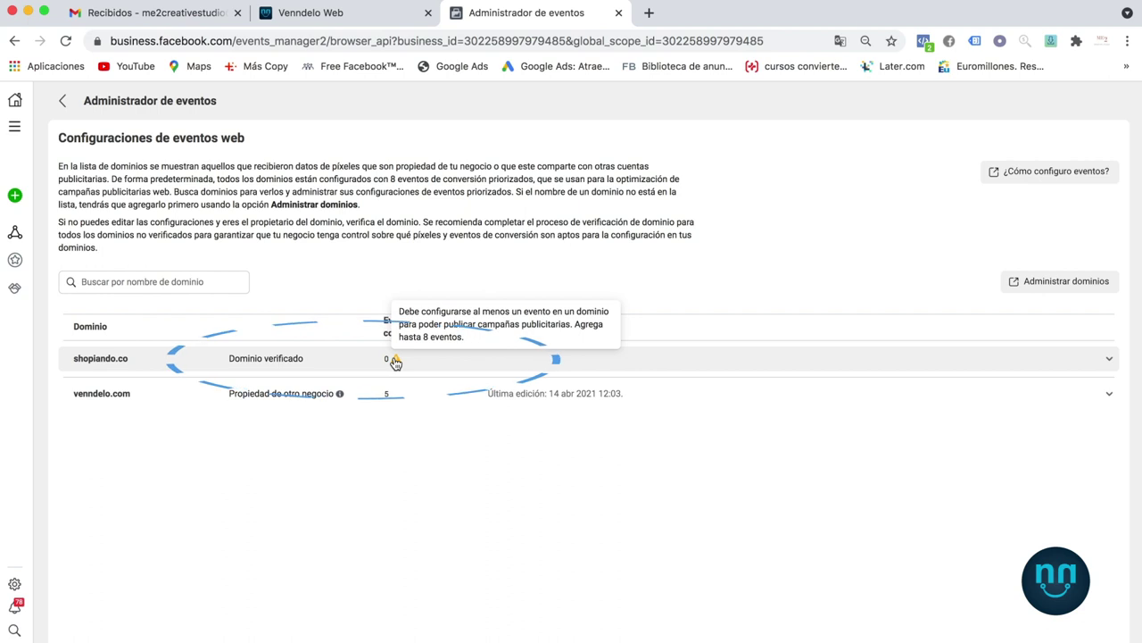
pyautogui.click(398, 362)
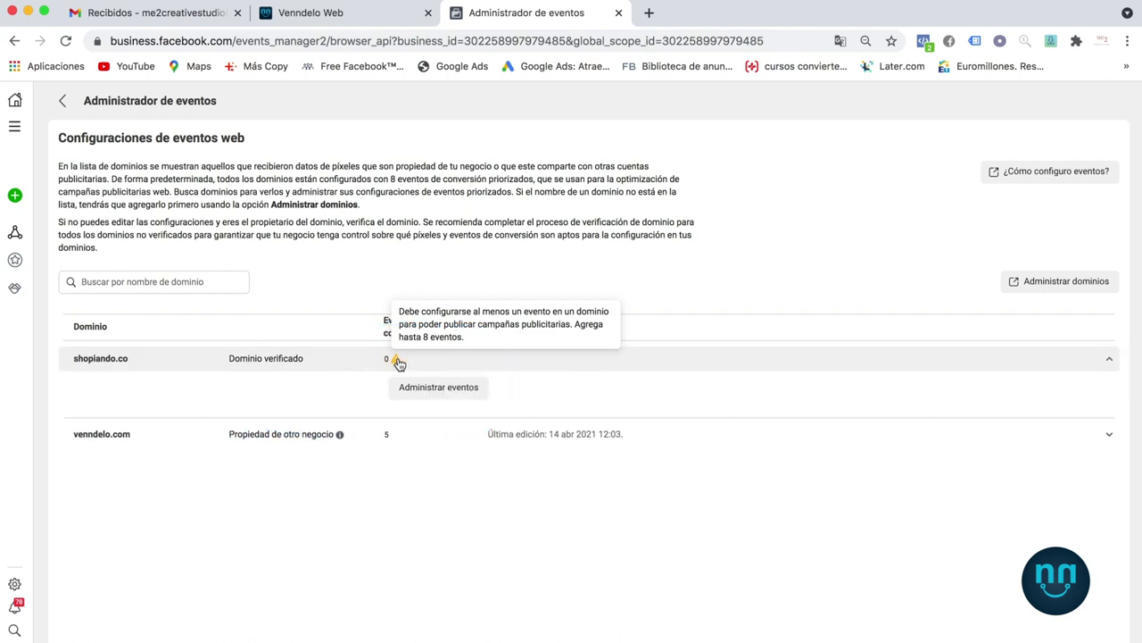
pyautogui.click(417, 389)
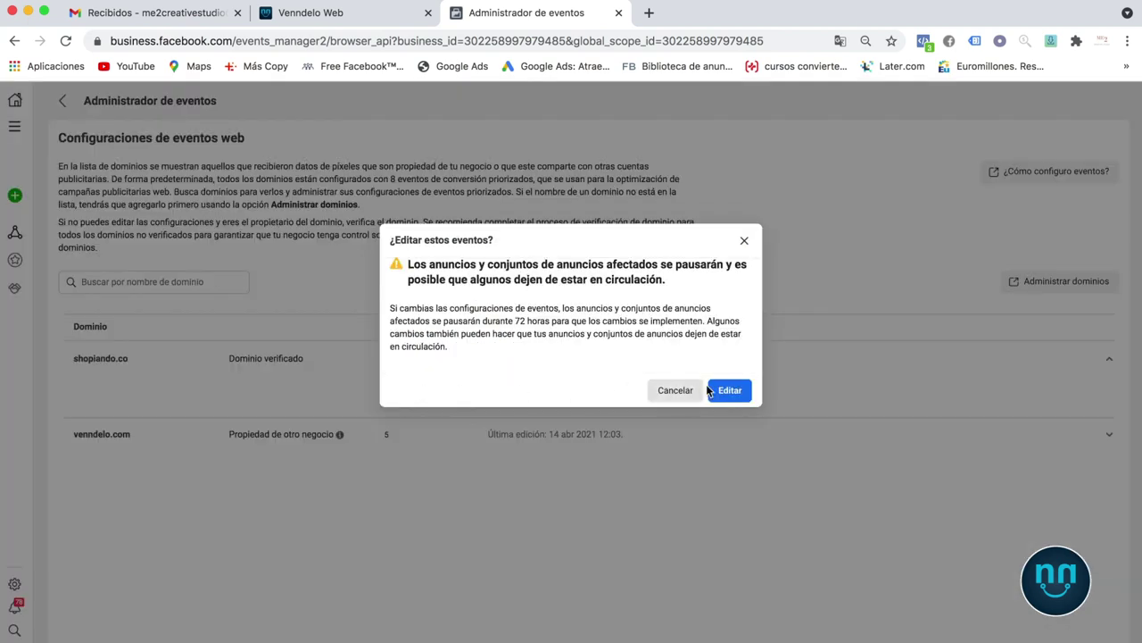
pyautogui.click(738, 392)
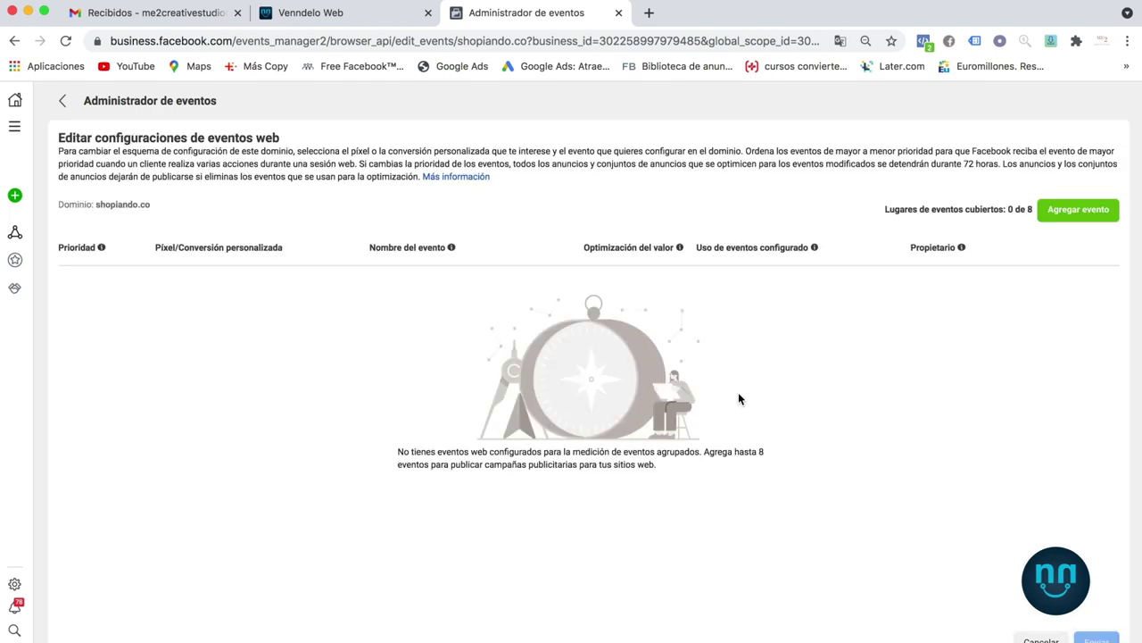
# - Add four event slots to the web event configuration of shopiando.co
pyautogui.click(1092, 212)
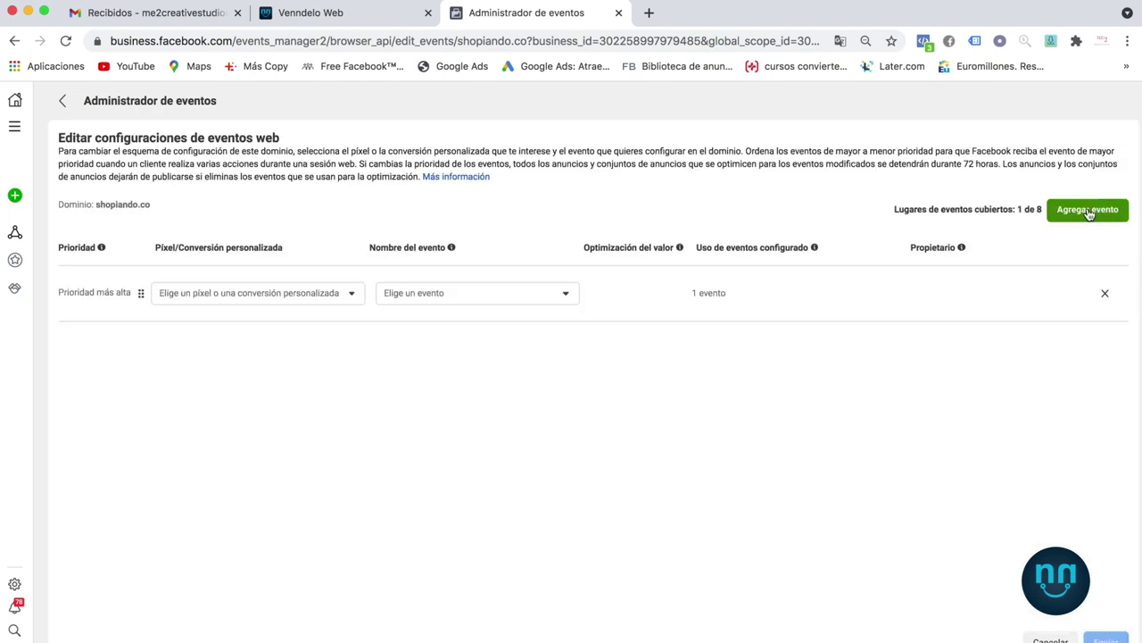
pyautogui.click(1088, 210)
pyautogui.click(1088, 210)
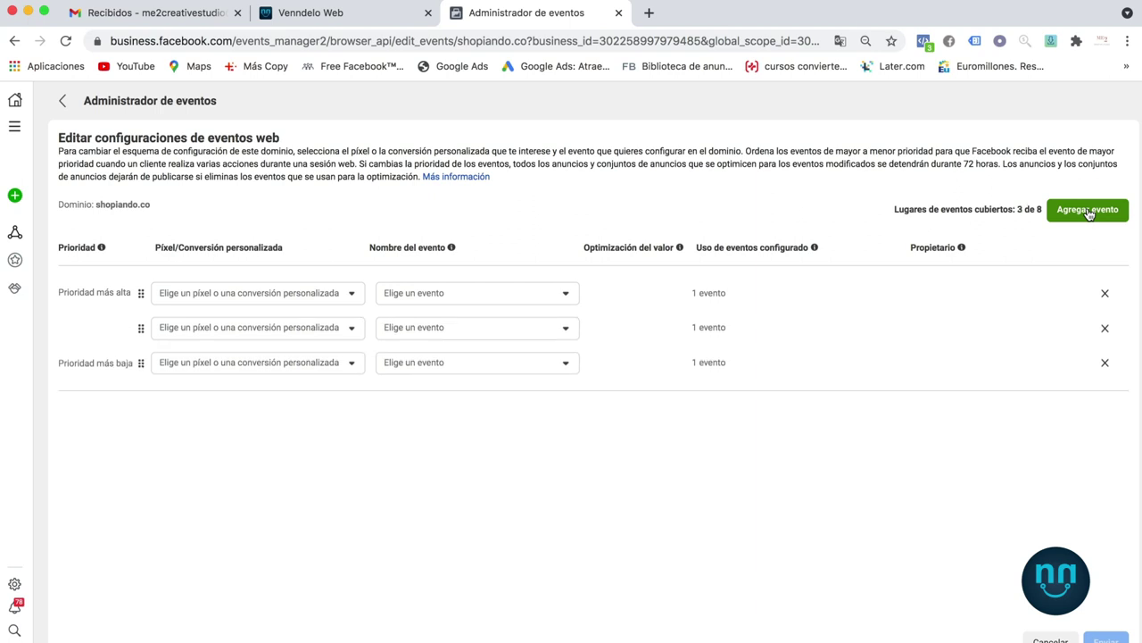
pyautogui.click(1088, 211)
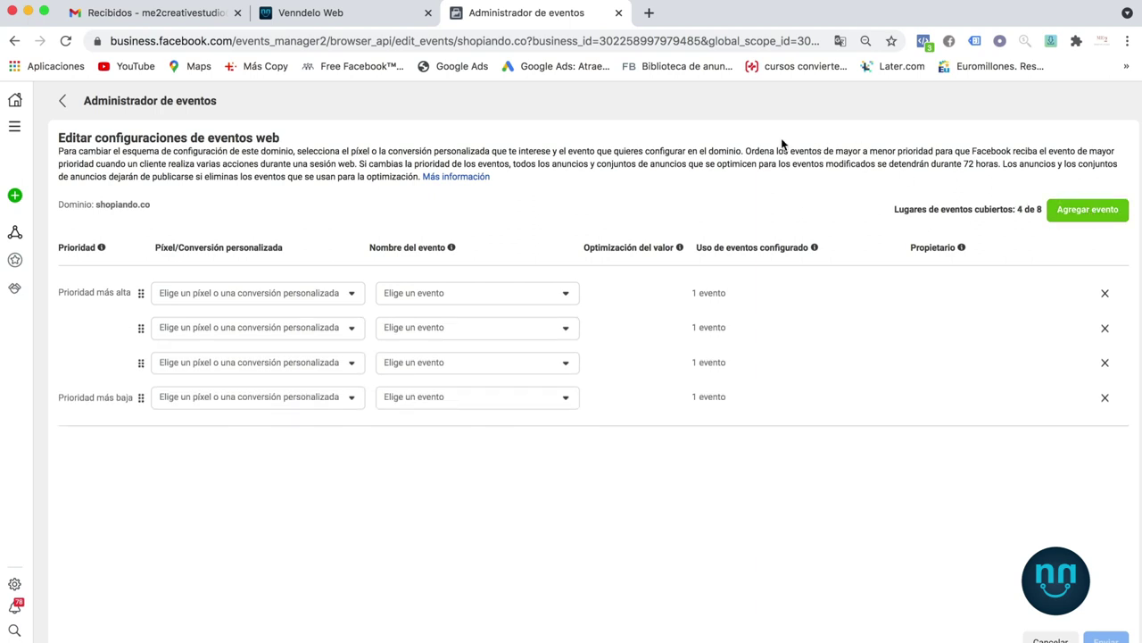
# - Assign Píxel de Shopiando as the pixel for all four event rows
pyautogui.click(352, 296)
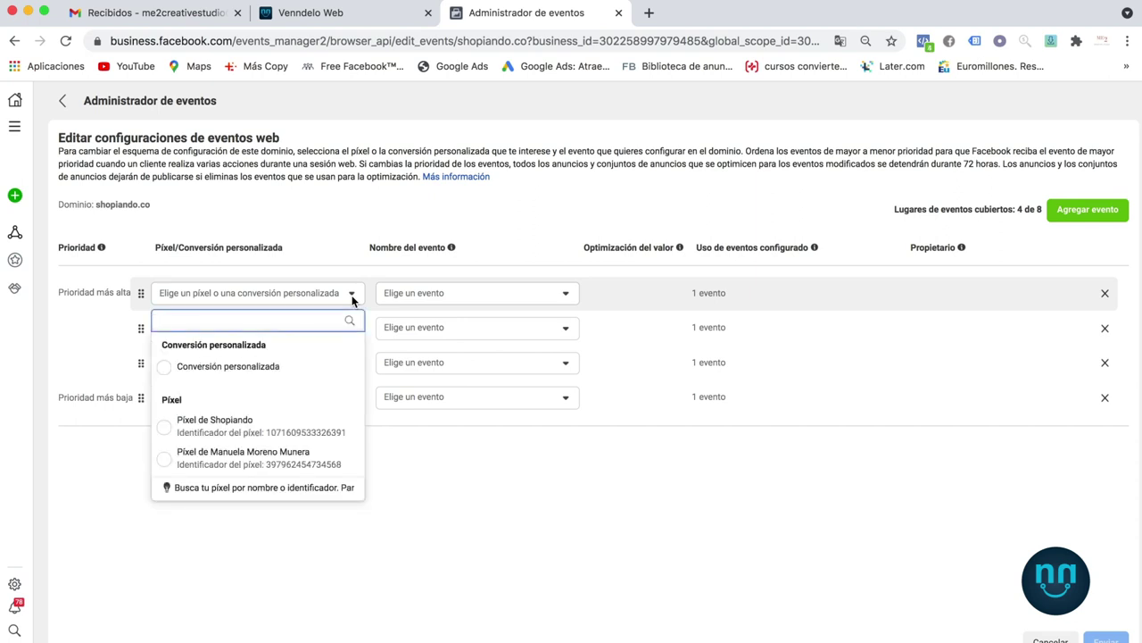
pyautogui.click(239, 432)
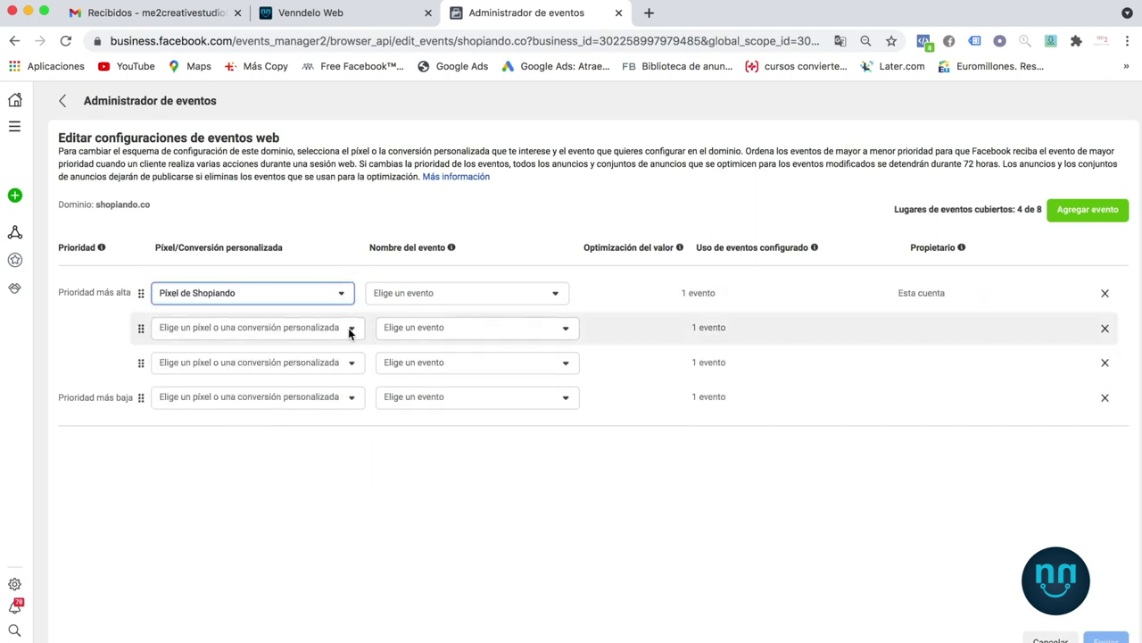
pyautogui.click(349, 328)
pyautogui.click(230, 459)
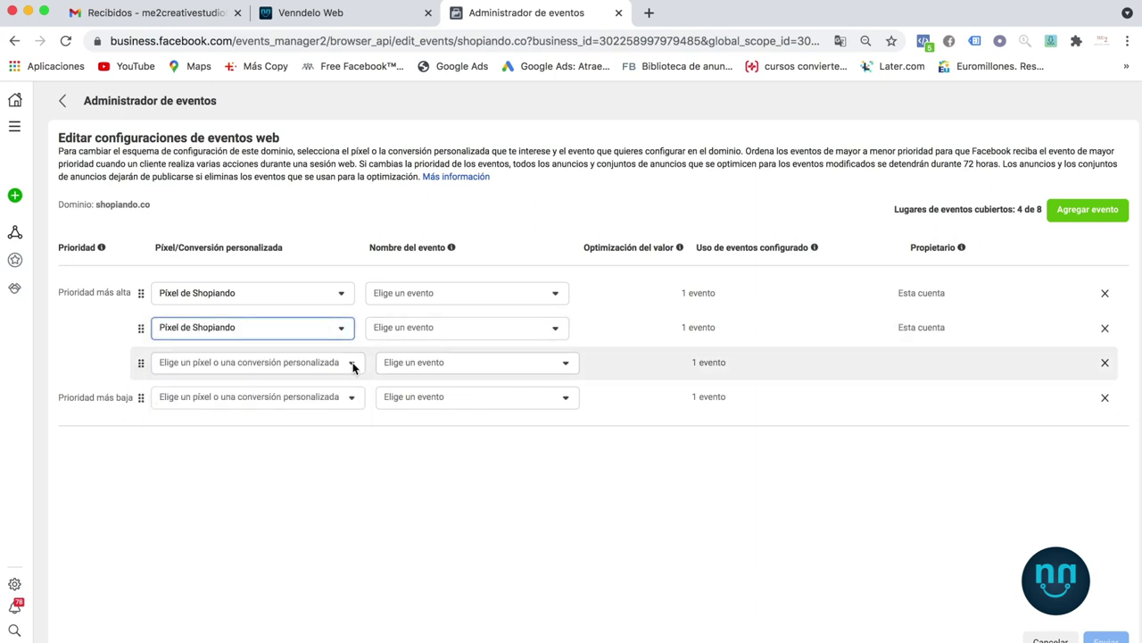
pyautogui.click(355, 364)
pyautogui.click(217, 491)
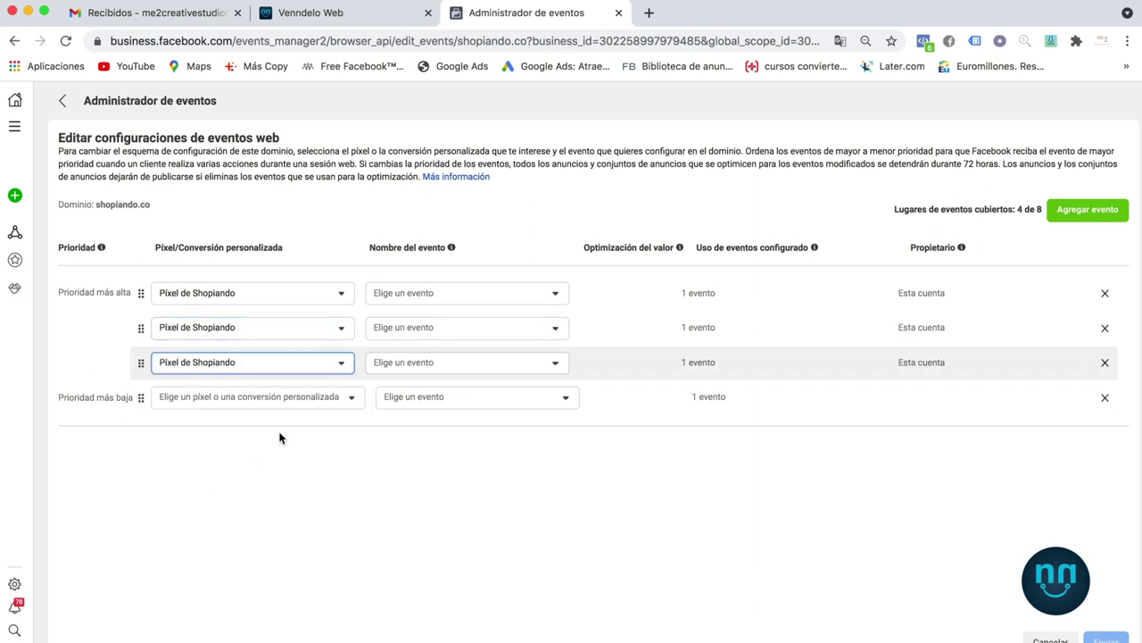
pyautogui.click(353, 398)
pyautogui.click(205, 536)
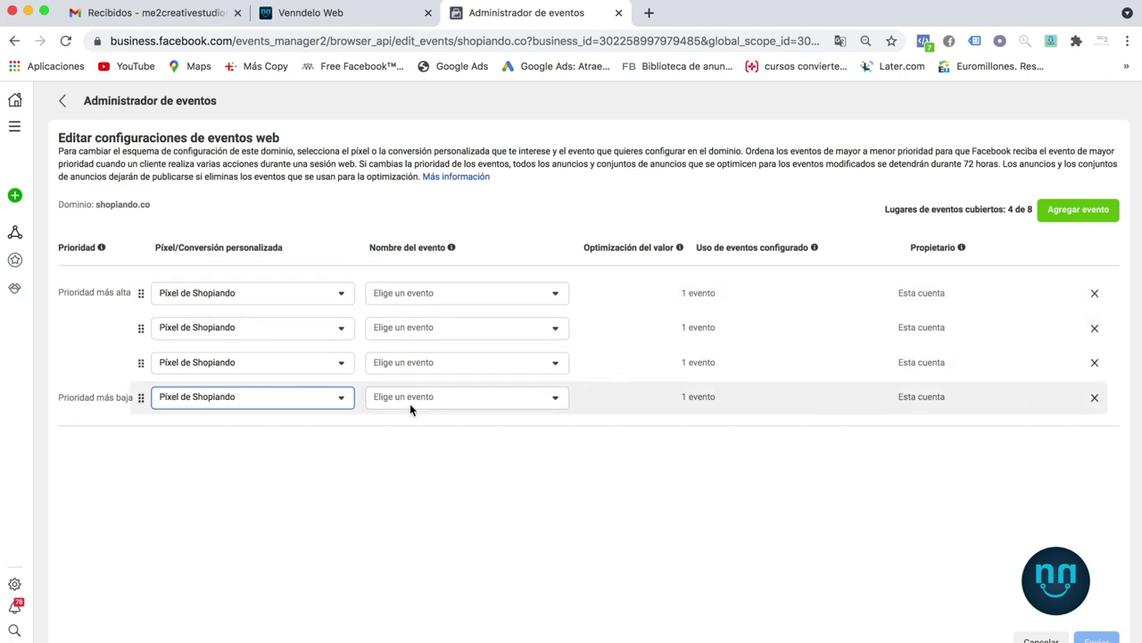
# - Set the highest-priority event to Comprar and the second event to Agregar información de pago
pyautogui.click(554, 295)
pyautogui.write('comp')
pyautogui.click(475, 402)
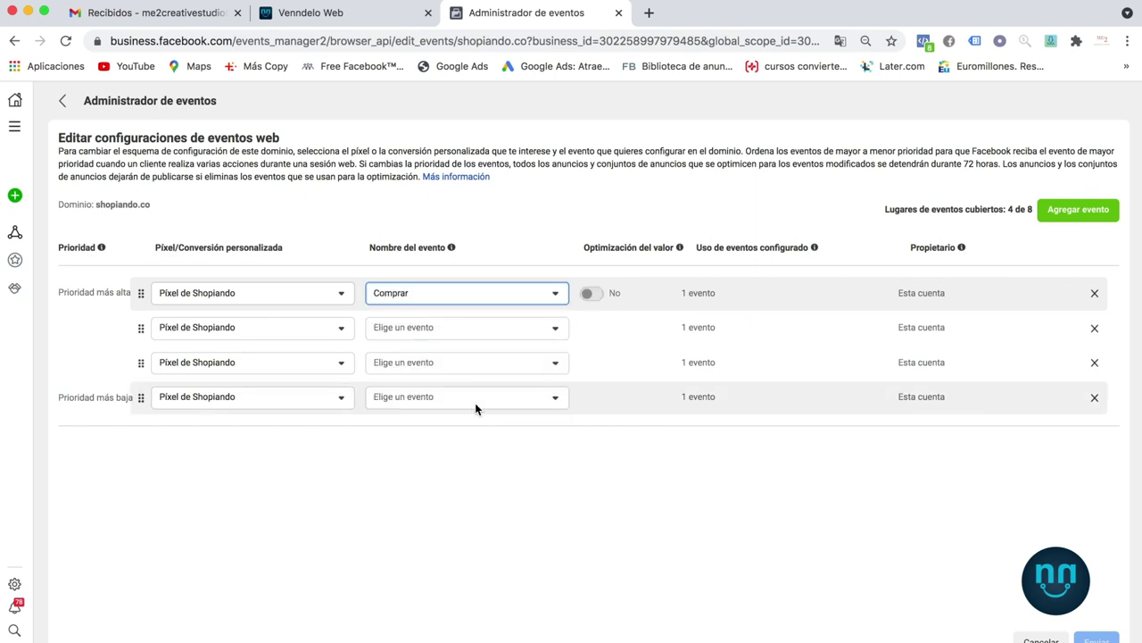
pyautogui.click(555, 330)
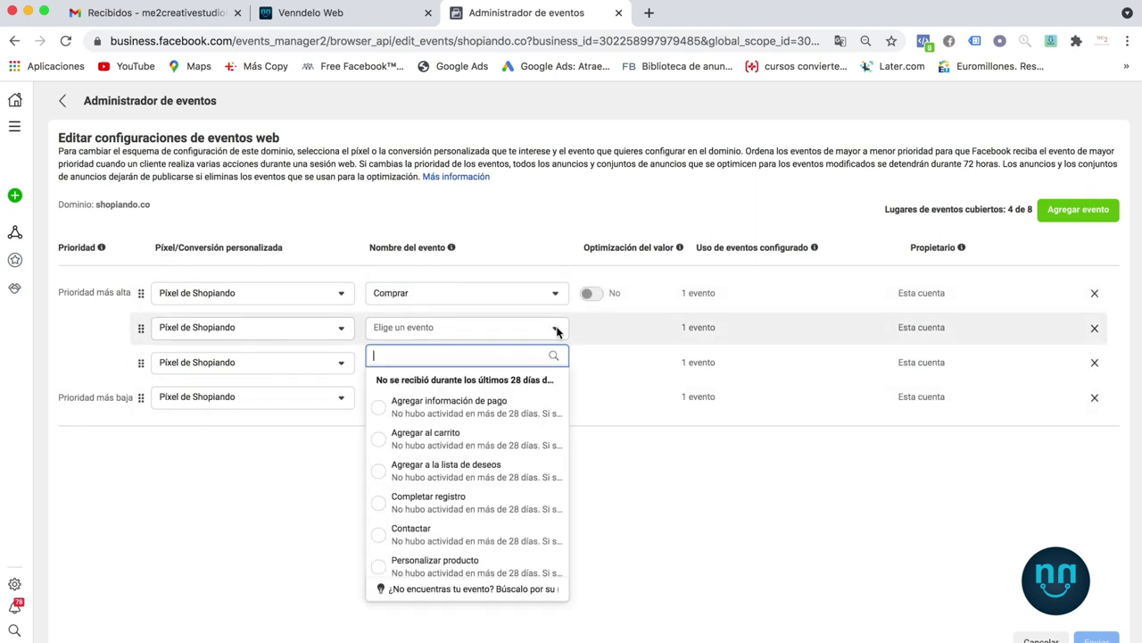
pyautogui.click(450, 412)
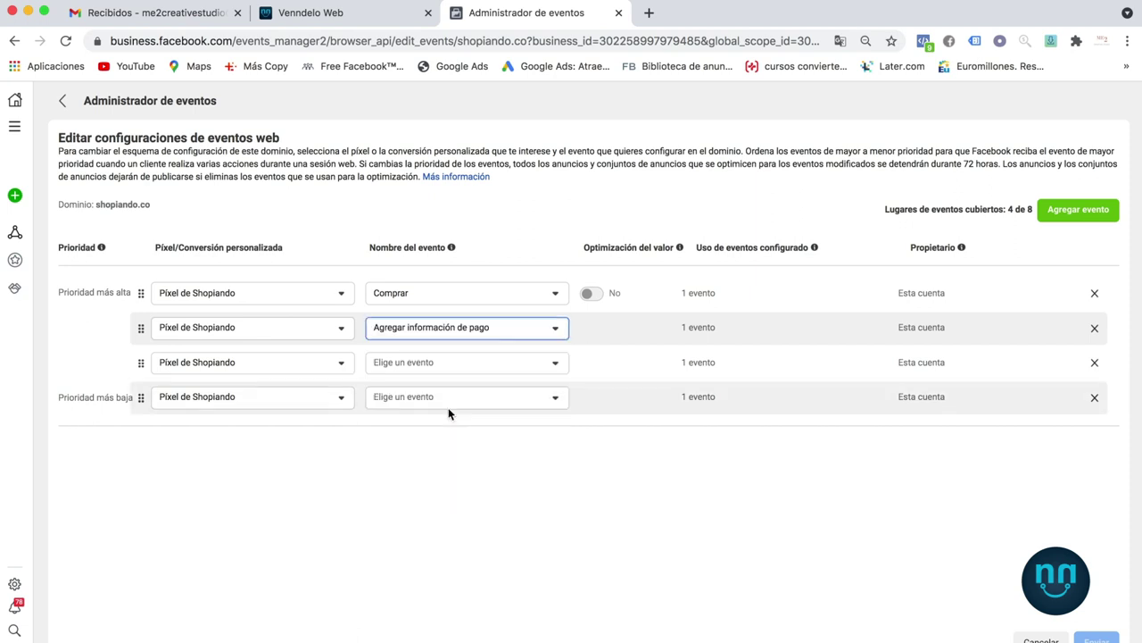
# - Set the third event to Agregar al carrito and the lowest-priority event to Ver contenido
pyautogui.click(556, 364)
pyautogui.click(388, 474)
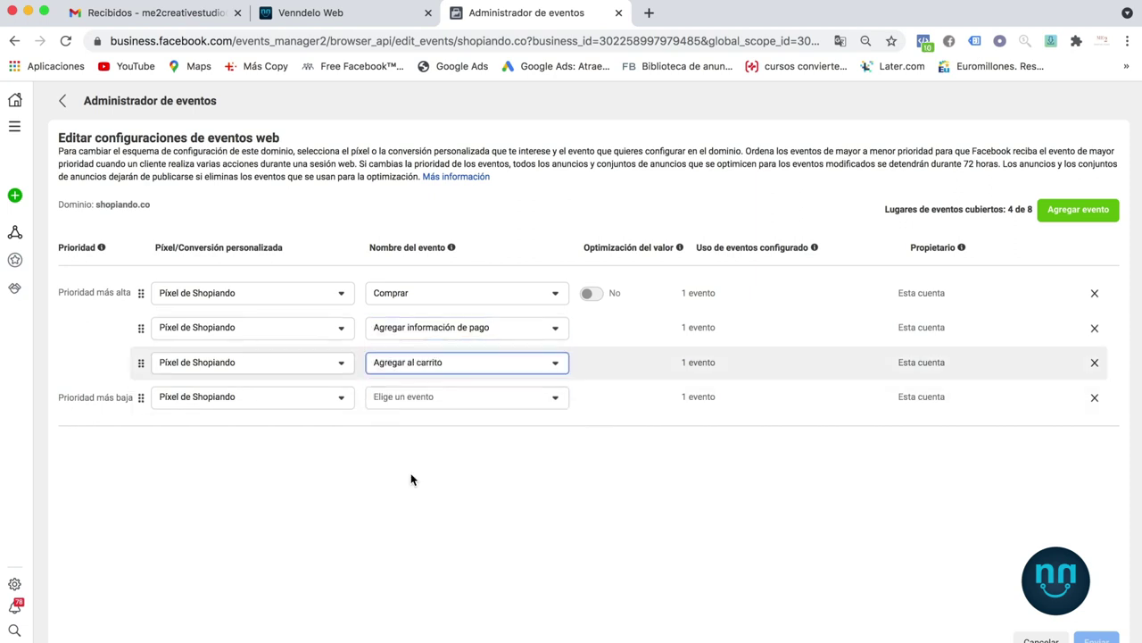
pyautogui.click(556, 397)
pyautogui.scroll(-5, 446, 562)
pyautogui.scroll(-2, 446, 563)
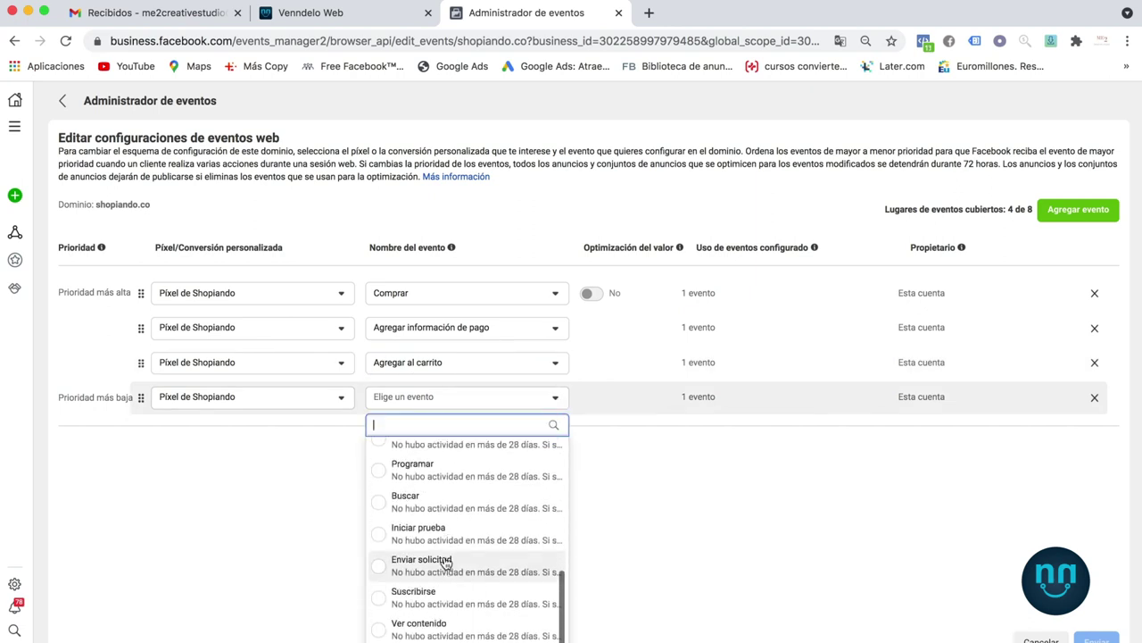
pyautogui.click(415, 625)
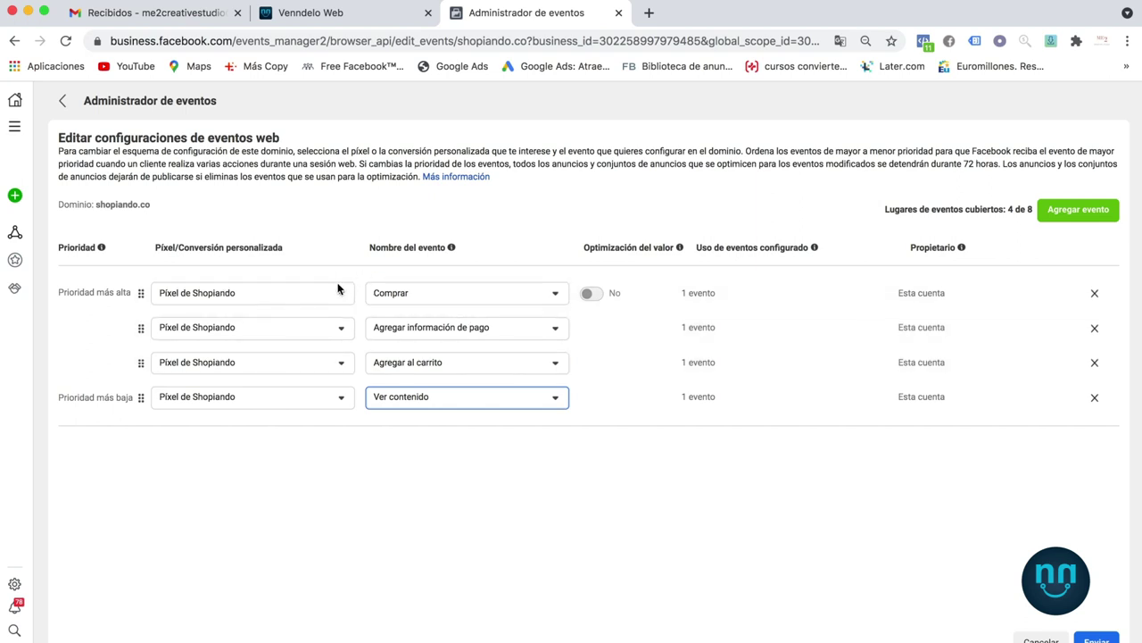
# - Try to turn on value optimization for the Comprar event, review its requirements, and submit the event configuration
pyautogui.moveTo(679, 251)
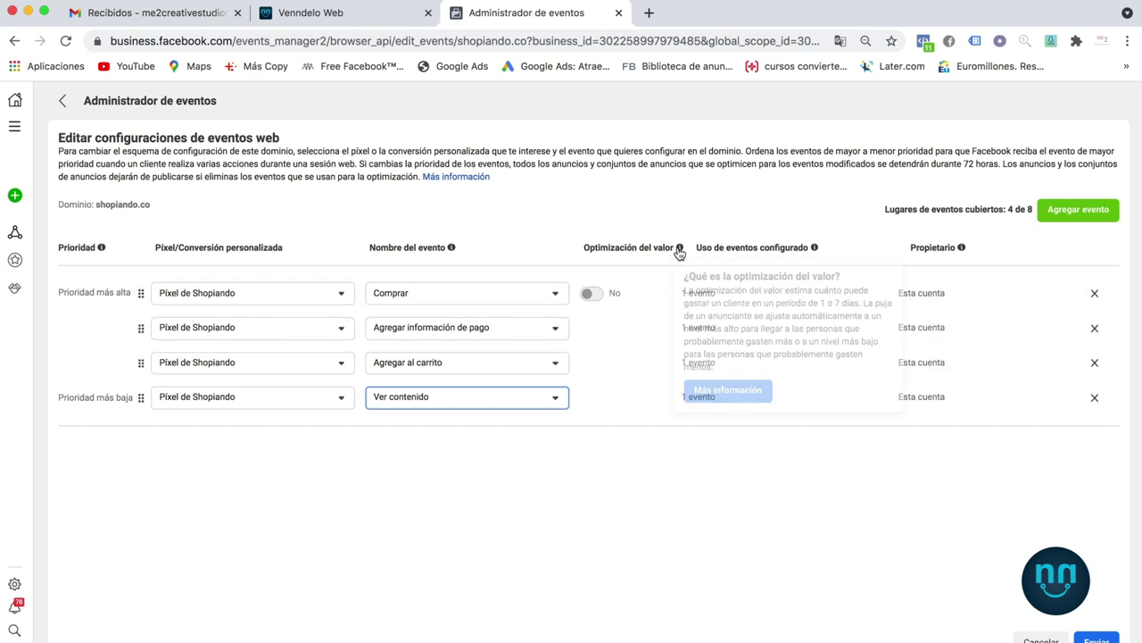
pyautogui.click(590, 296)
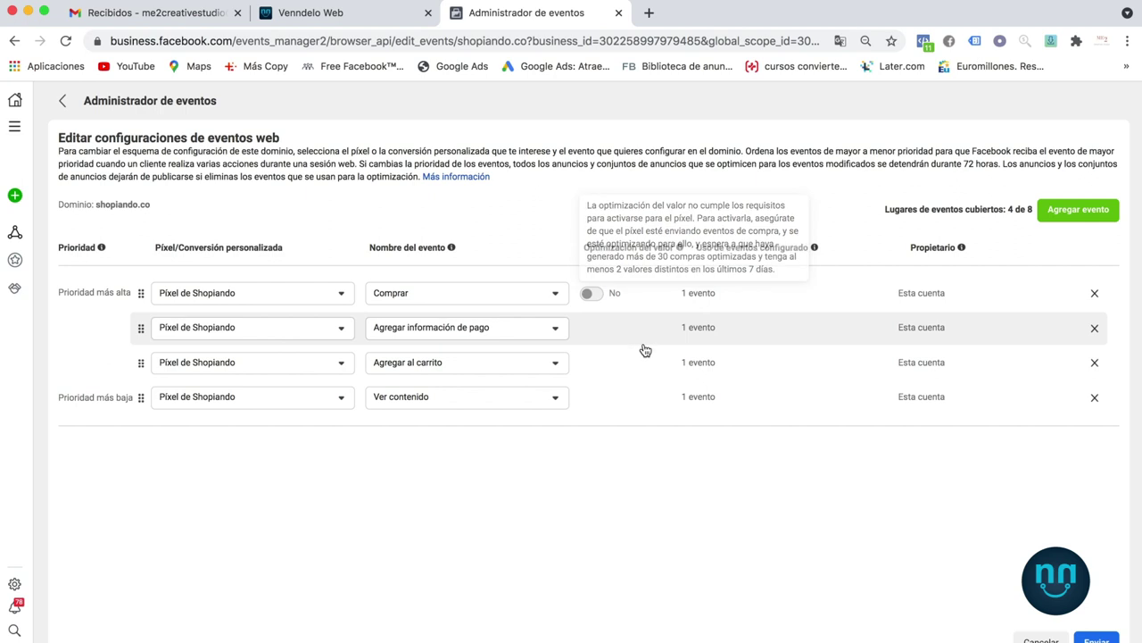
pyautogui.moveTo(587, 297)
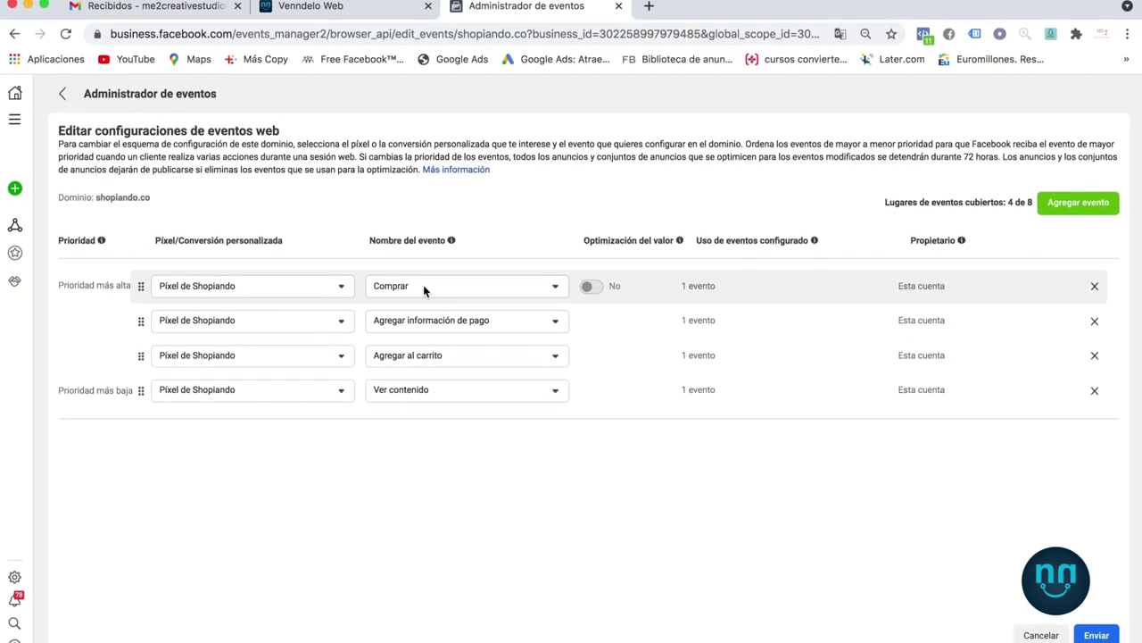
pyautogui.moveTo(580, 277)
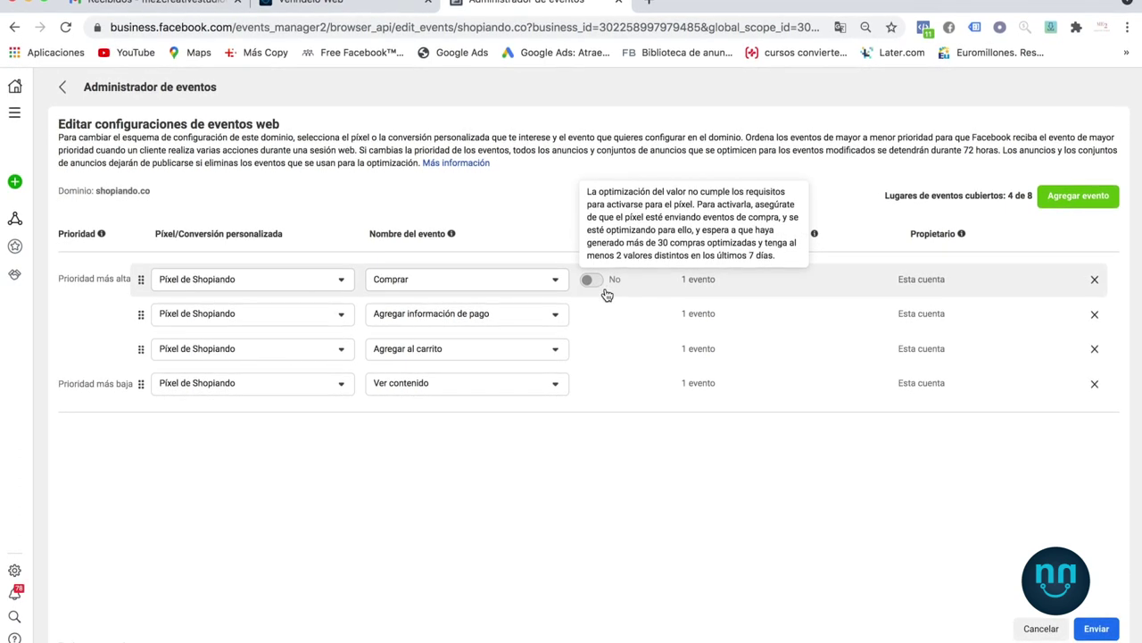
pyautogui.click(1094, 629)
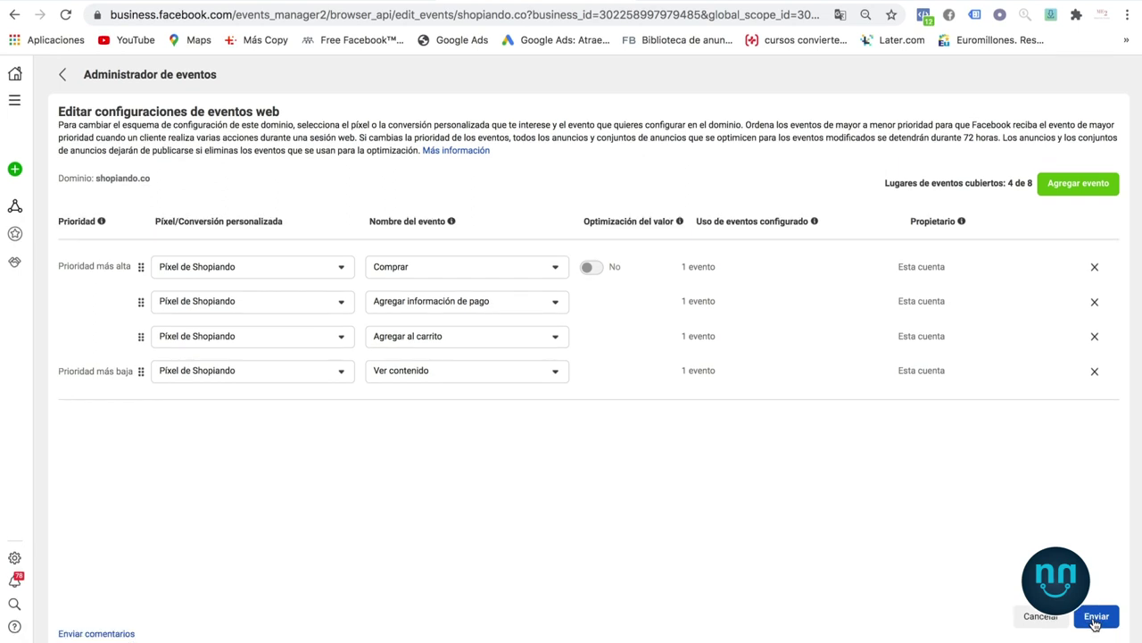